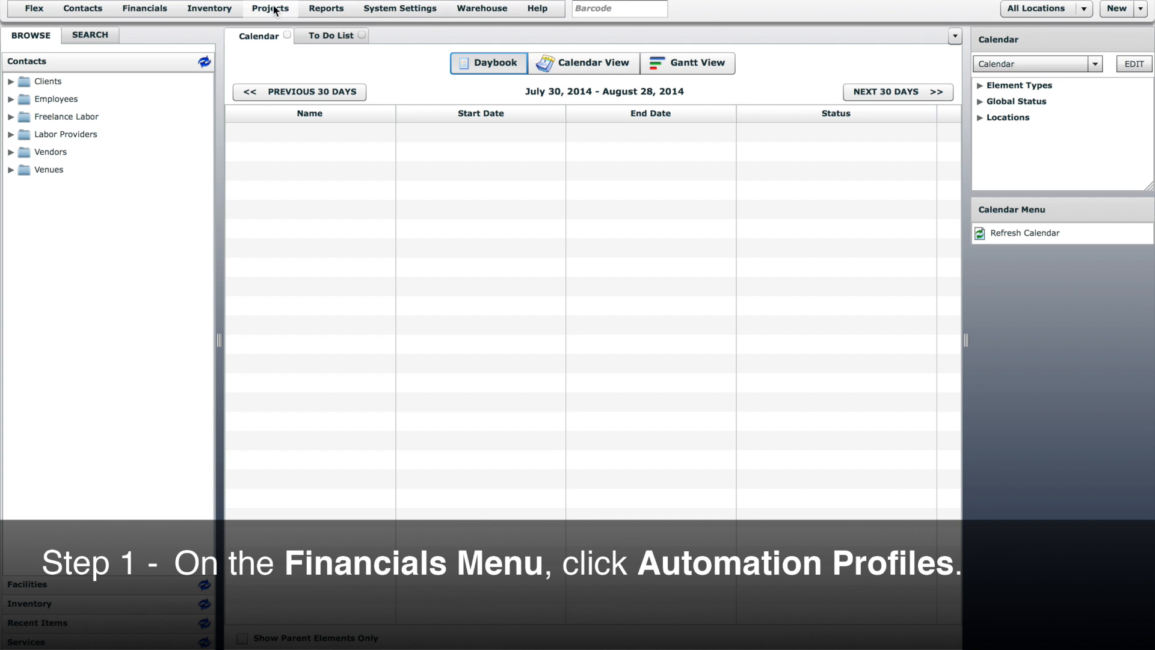
# - Start a new repeat automation profile with the description "Recurring Invoicing"
pyautogui.click(151, 9)
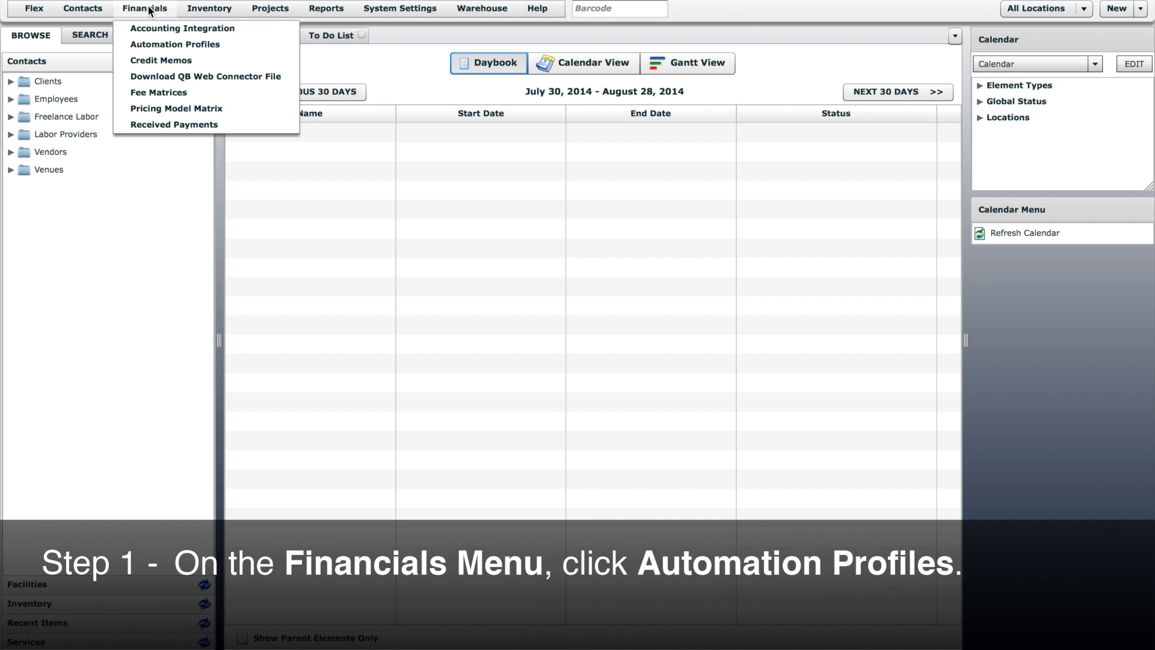
pyautogui.click(188, 44)
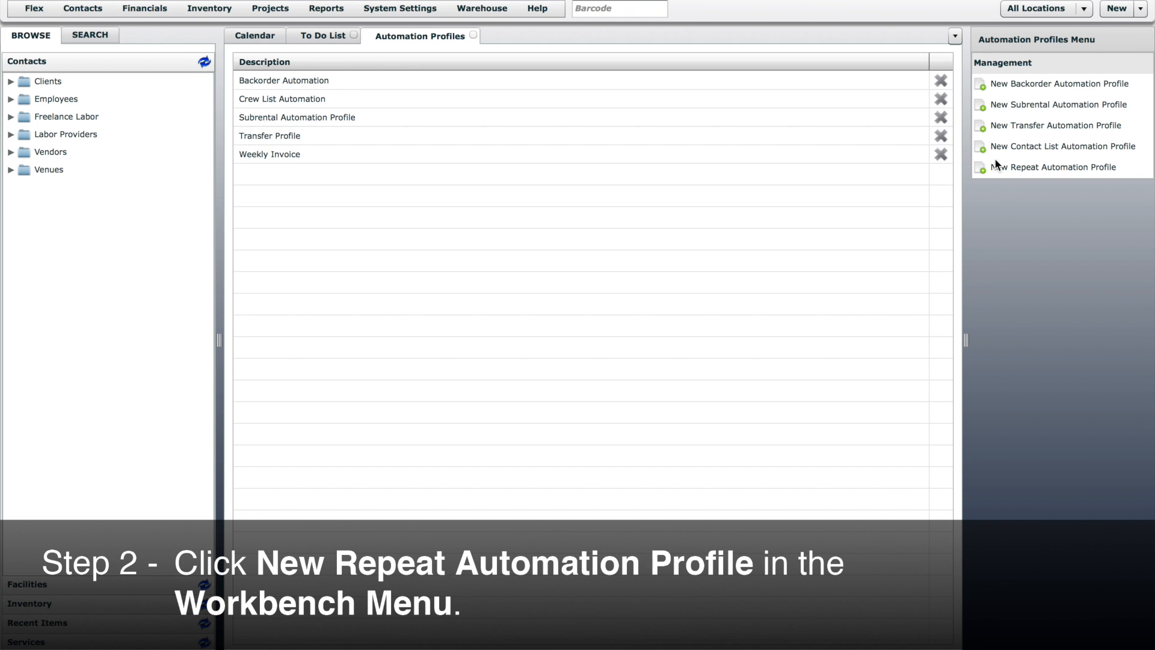
pyautogui.click(1022, 167)
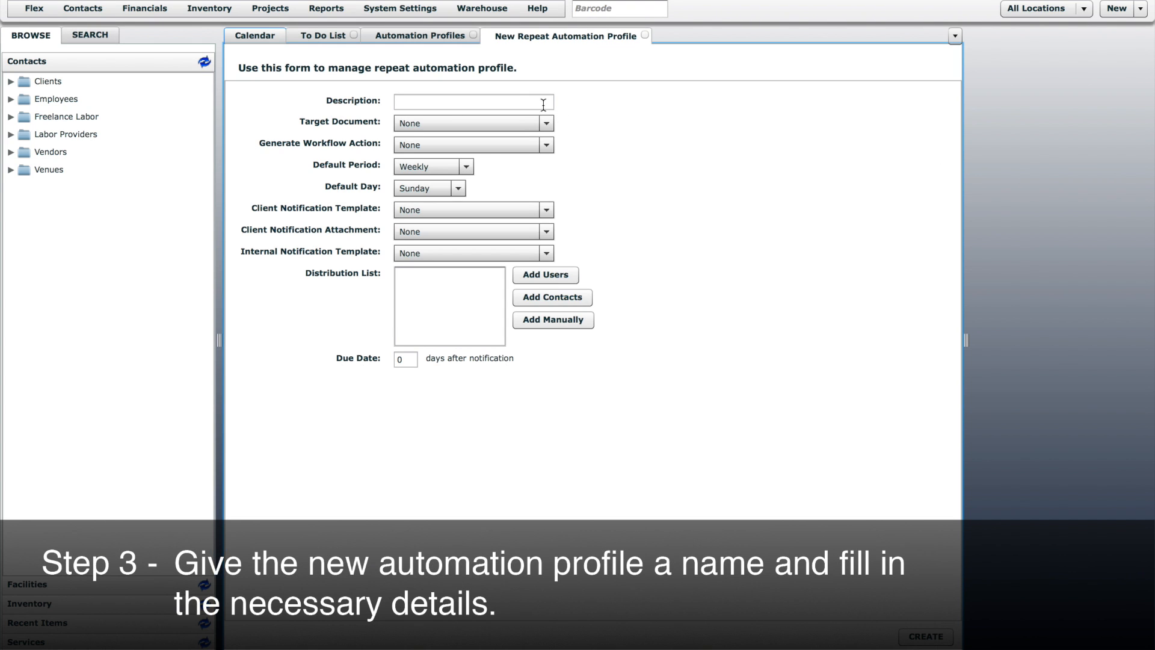
pyautogui.click(526, 103)
pyautogui.write('R')
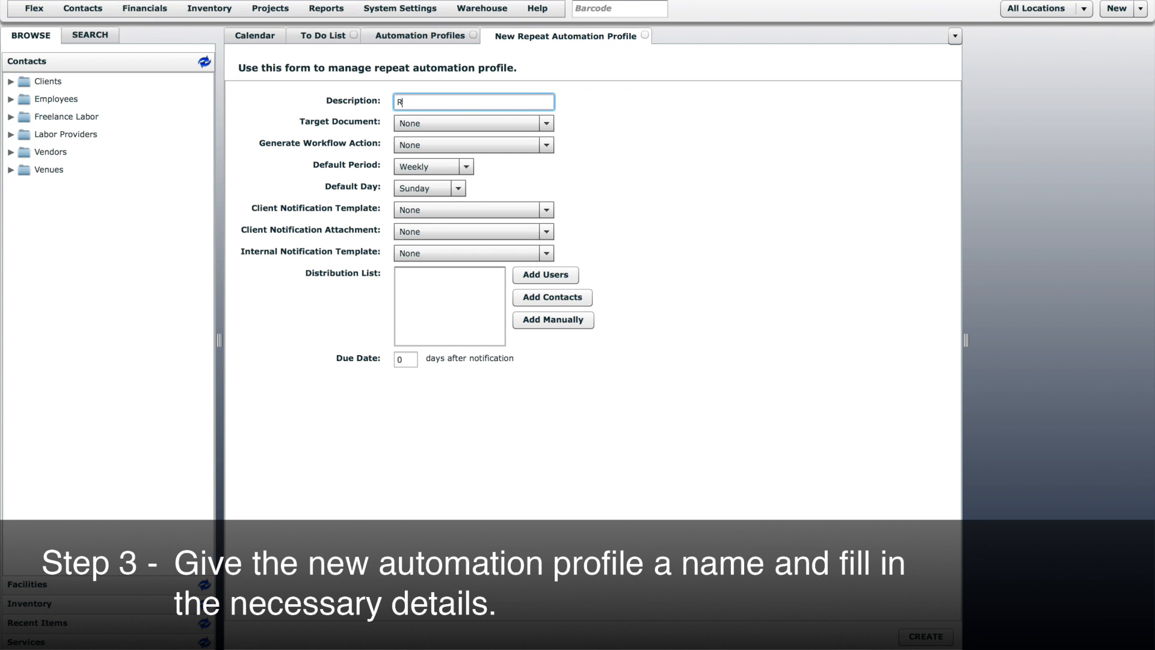
pyautogui.write('ecurring Invoicing')
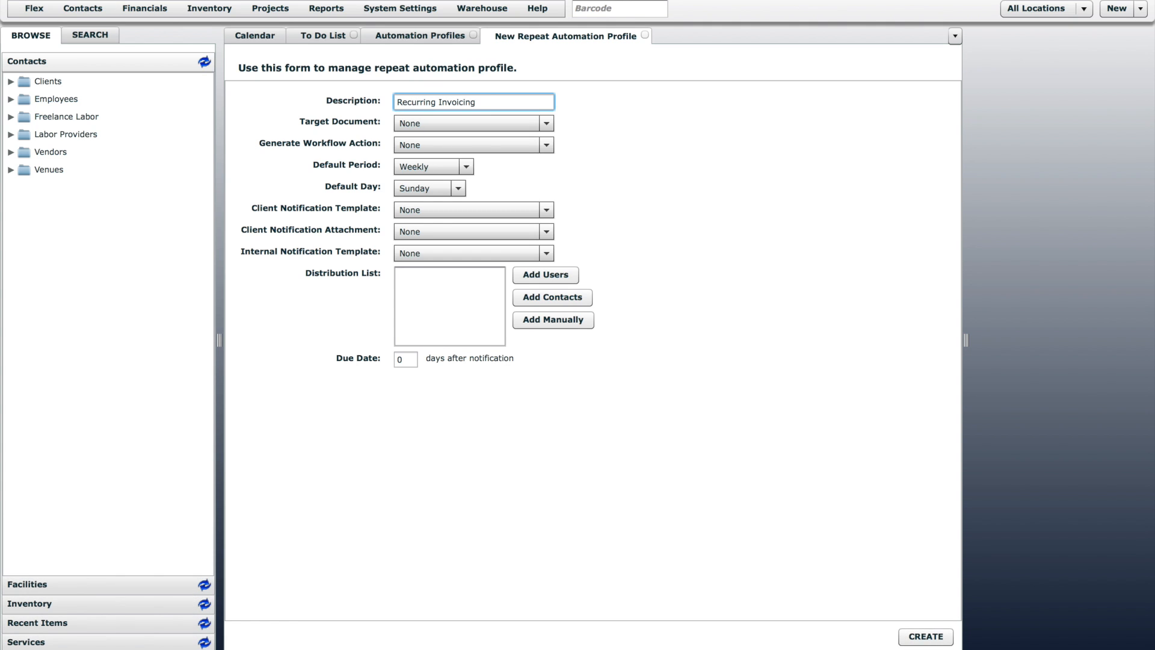
# - Set the profile's target document to Invoice and its workflow action to Generate Invoice
pyautogui.click(546, 125)
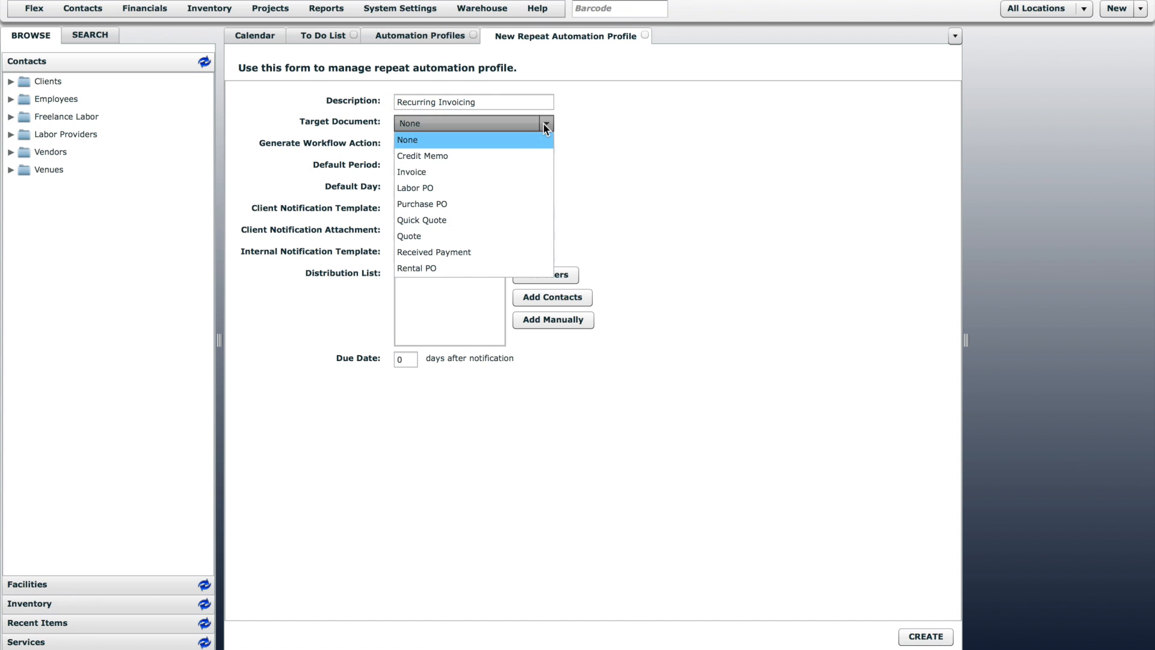
pyautogui.click(532, 174)
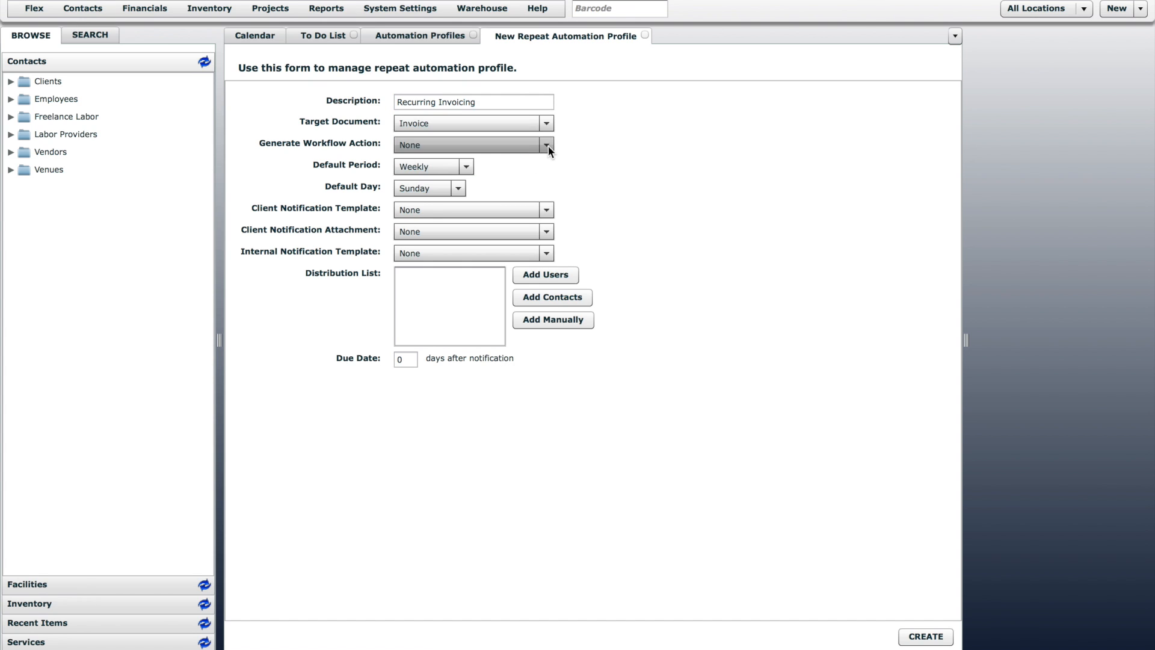
pyautogui.click(547, 146)
pyautogui.moveTo(548, 175); pyautogui.dragTo(550, 263)
pyautogui.click(478, 209)
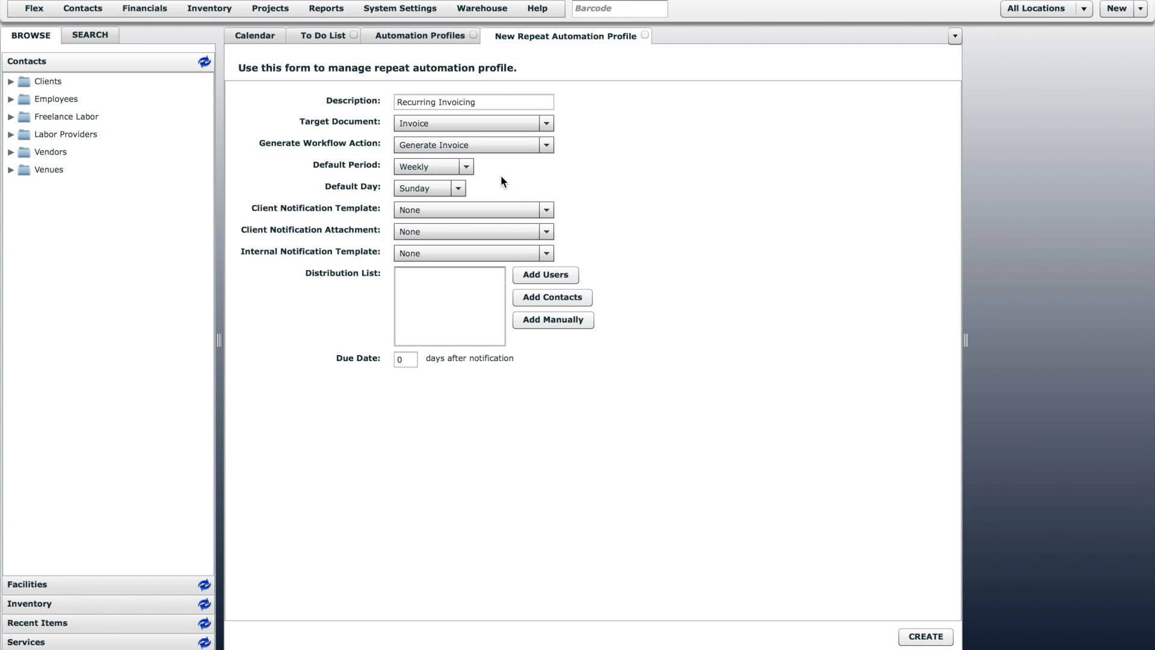
# - Check the default period and default day choices, keeping Weekly and Sunday
pyautogui.click(468, 168)
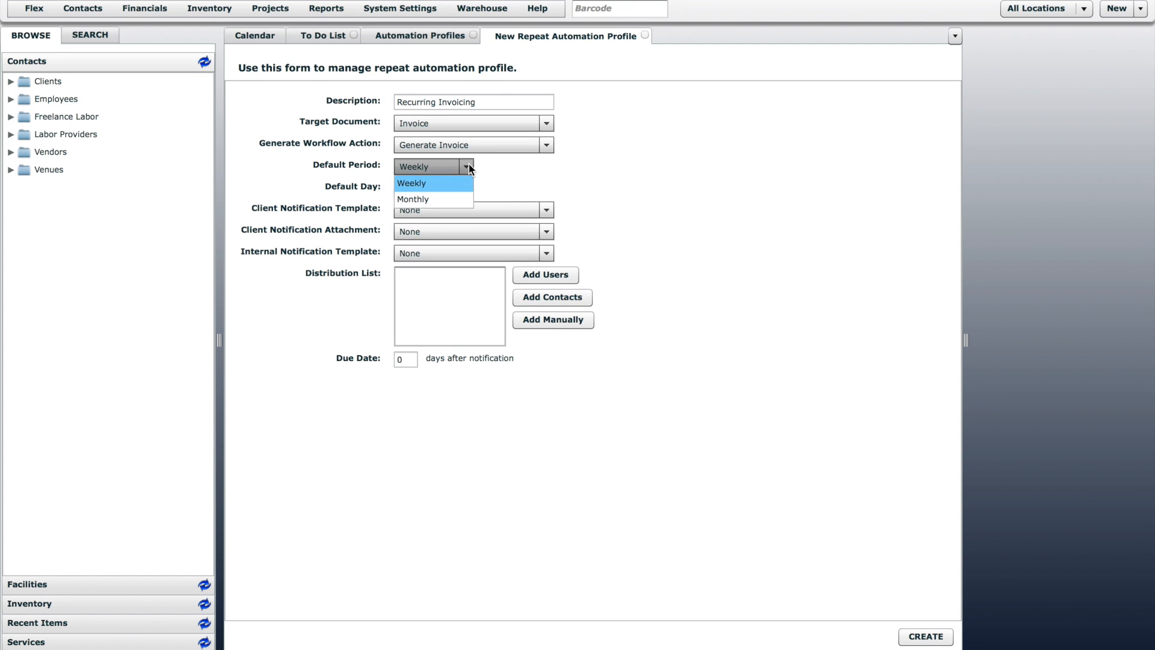
pyautogui.click(468, 167)
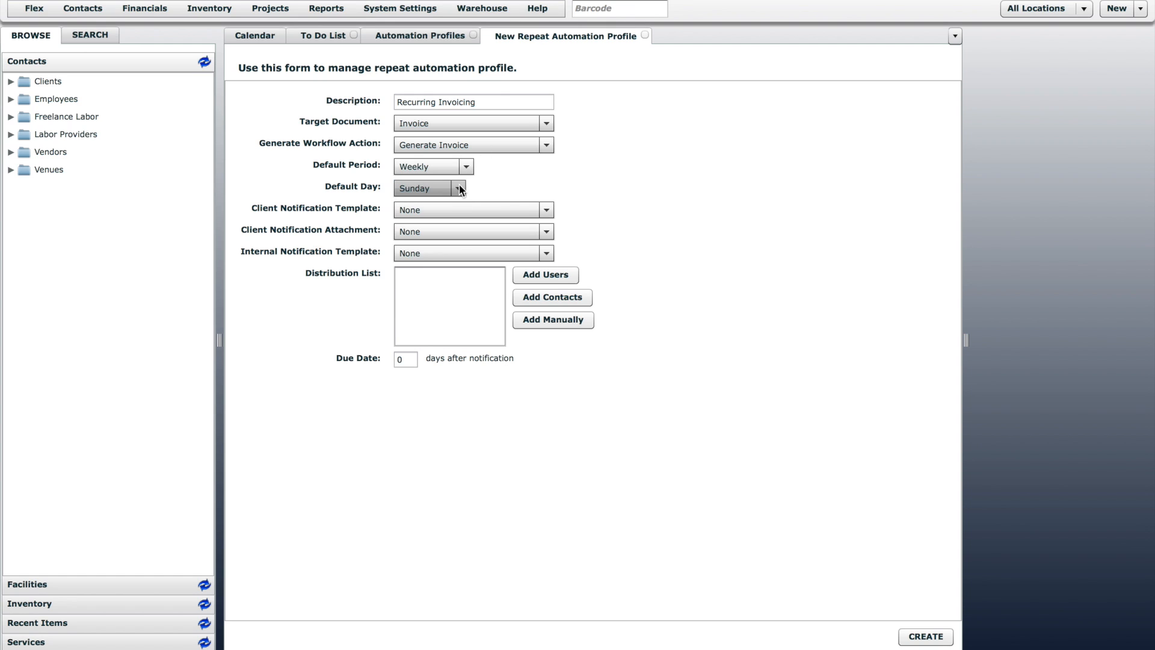
pyautogui.click(460, 189)
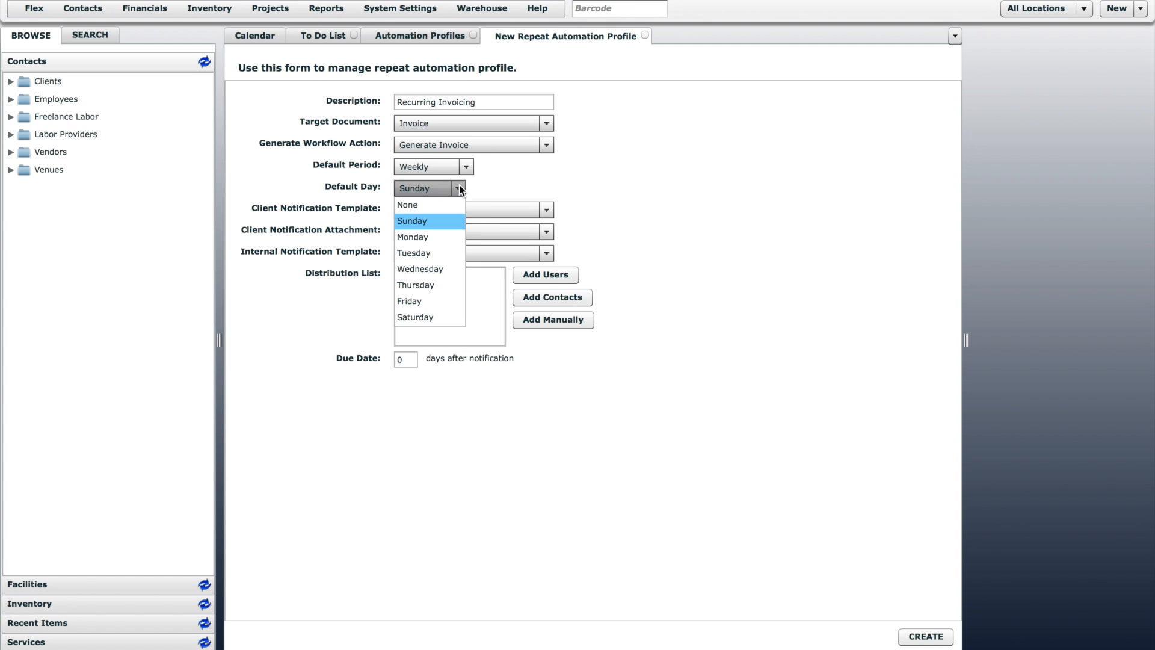
pyautogui.click(460, 189)
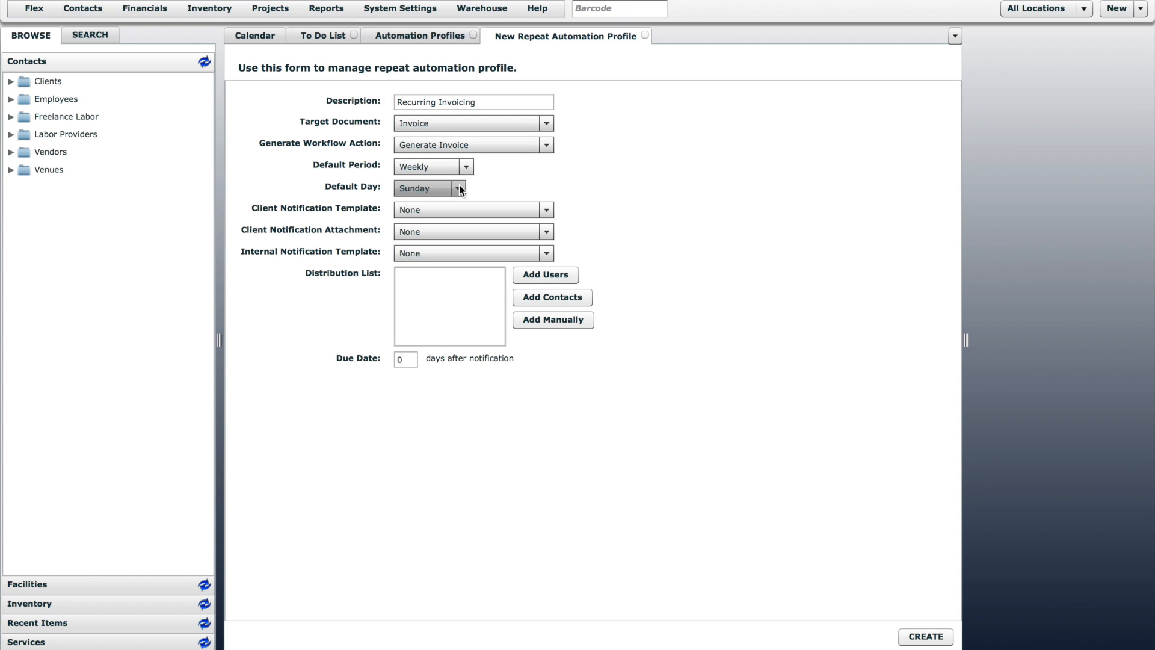
# - Set both the client and internal notification templates to Send Invoice to Client, and create the profile
pyautogui.click(496, 207)
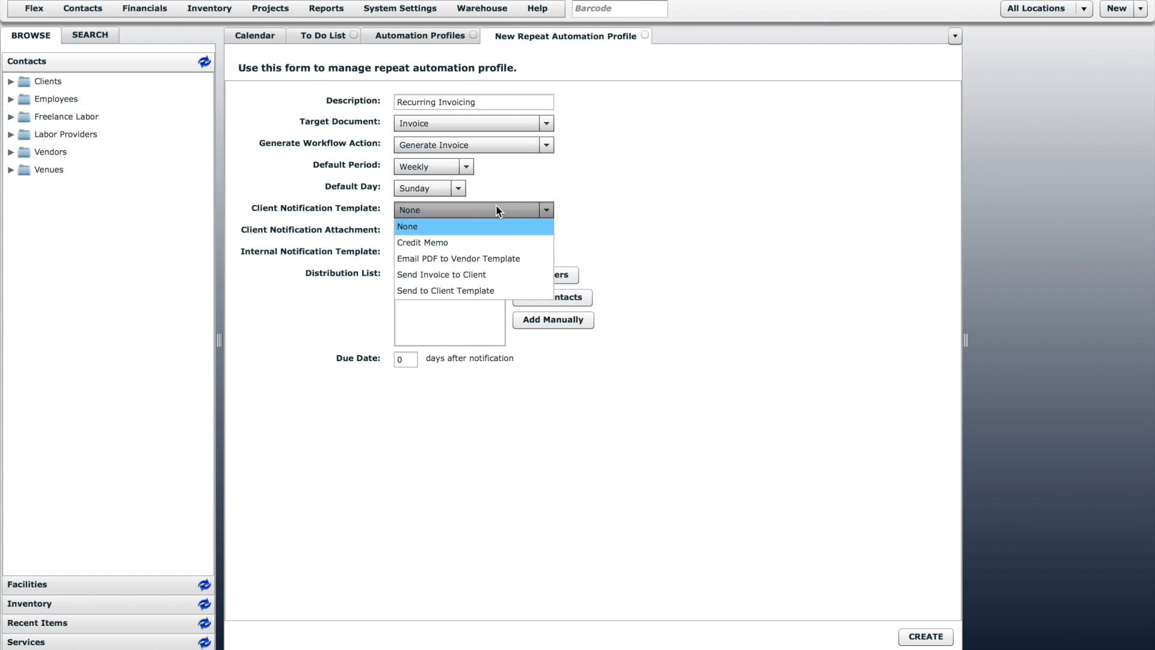
pyautogui.click(488, 274)
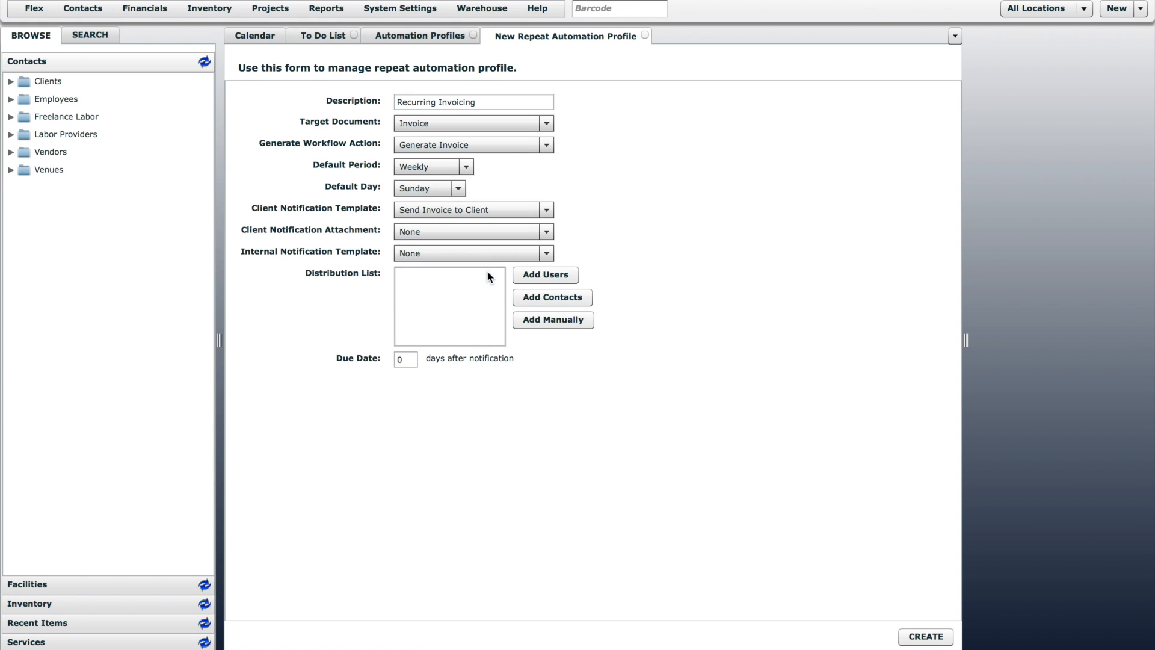
pyautogui.click(547, 253)
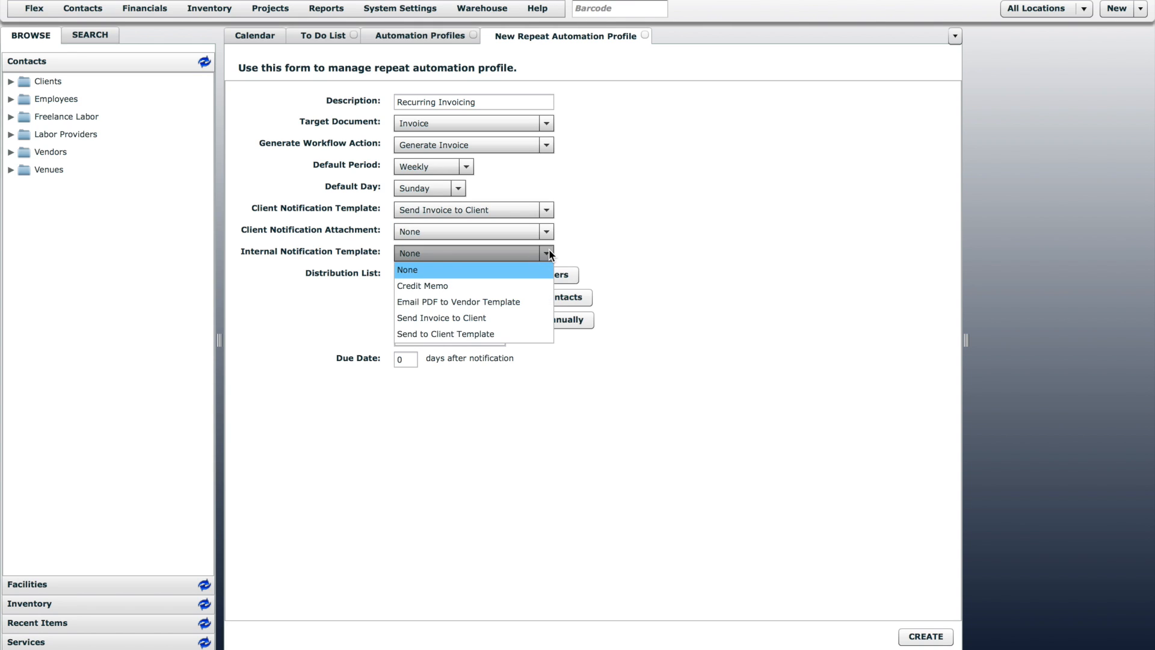
pyautogui.click(525, 321)
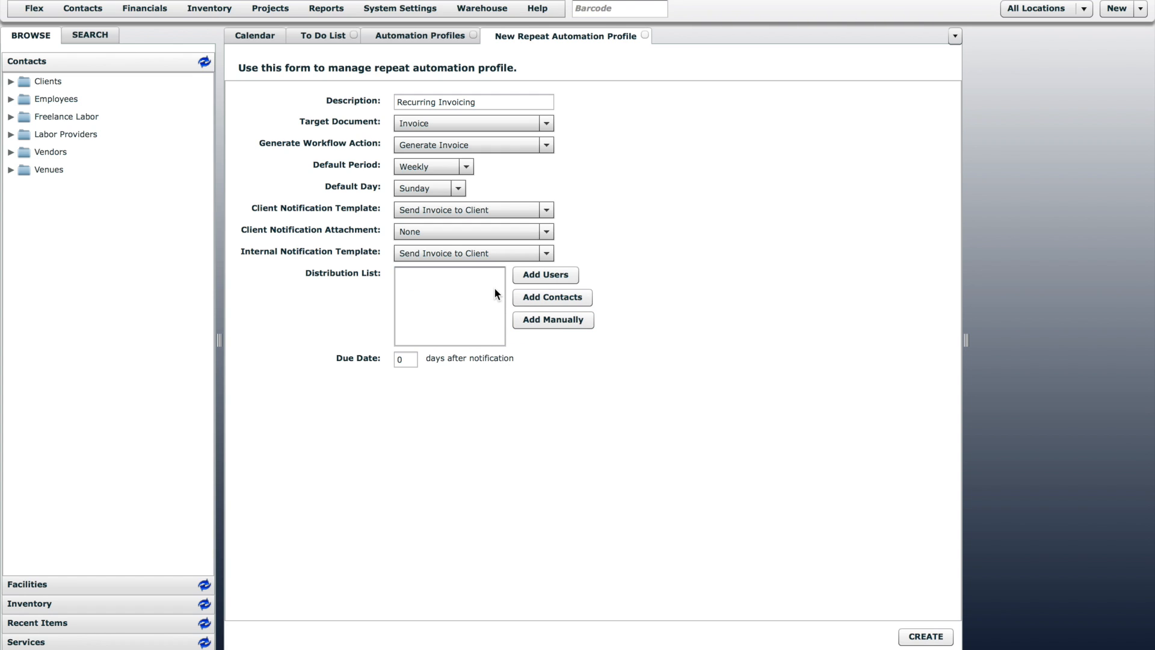
pyautogui.click(412, 360)
pyautogui.click(928, 637)
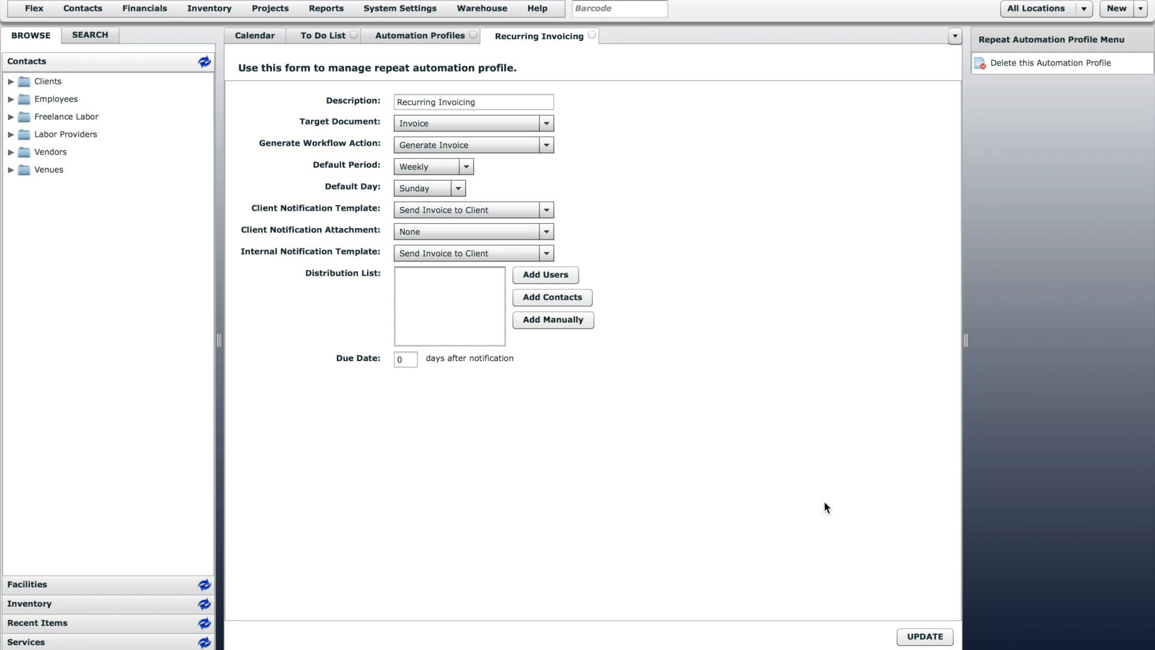
# - Open the Quote definition from the project elements for editing
pyautogui.click(270, 9)
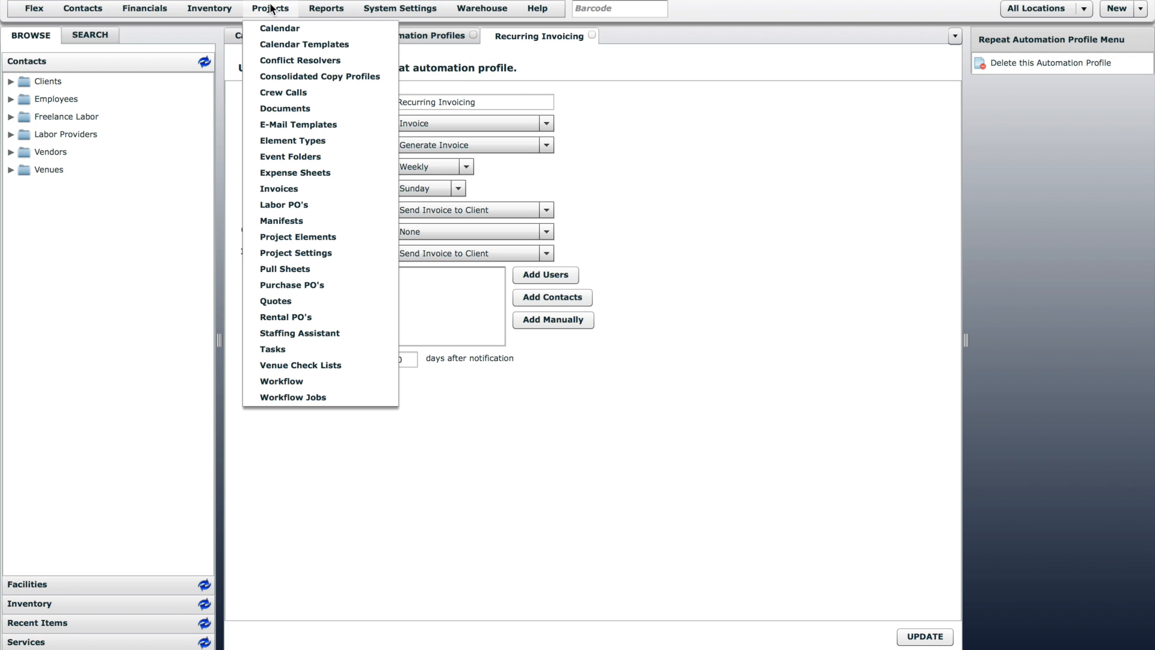
pyautogui.click(299, 238)
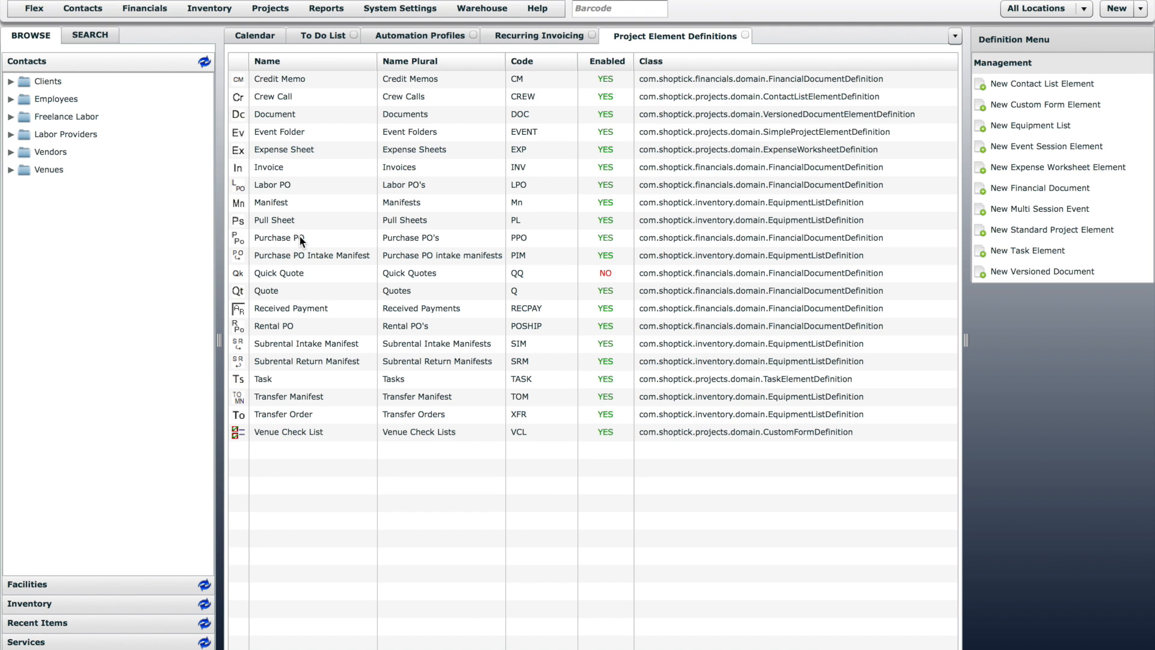
pyautogui.click(276, 290)
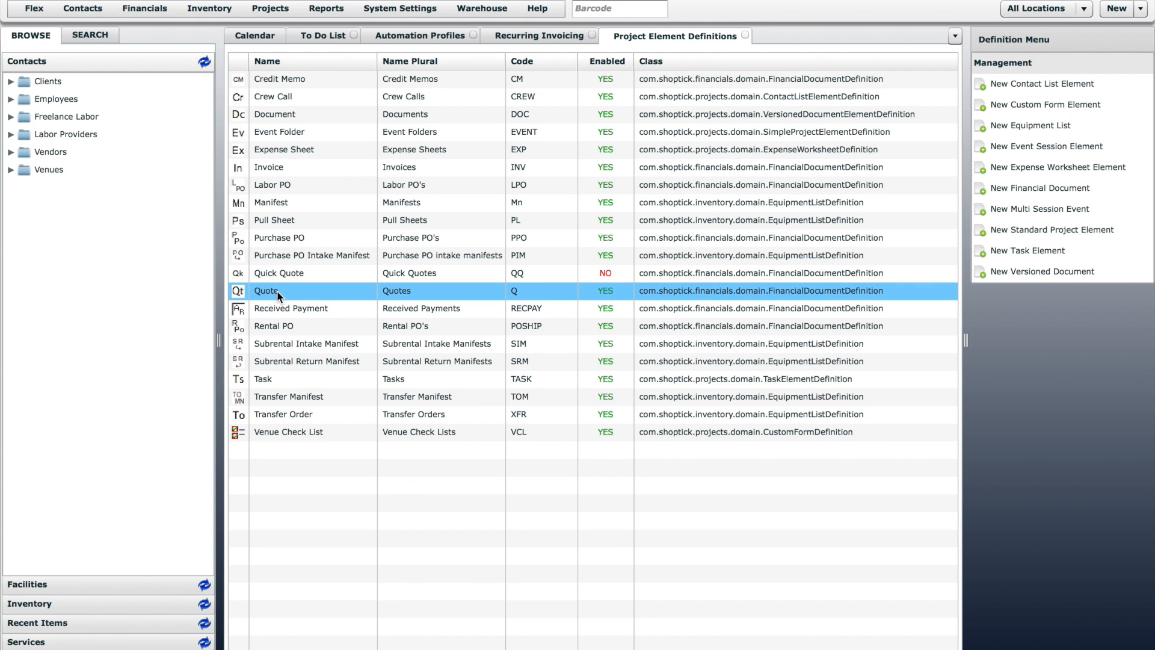
pyautogui.doubleClick(277, 291)
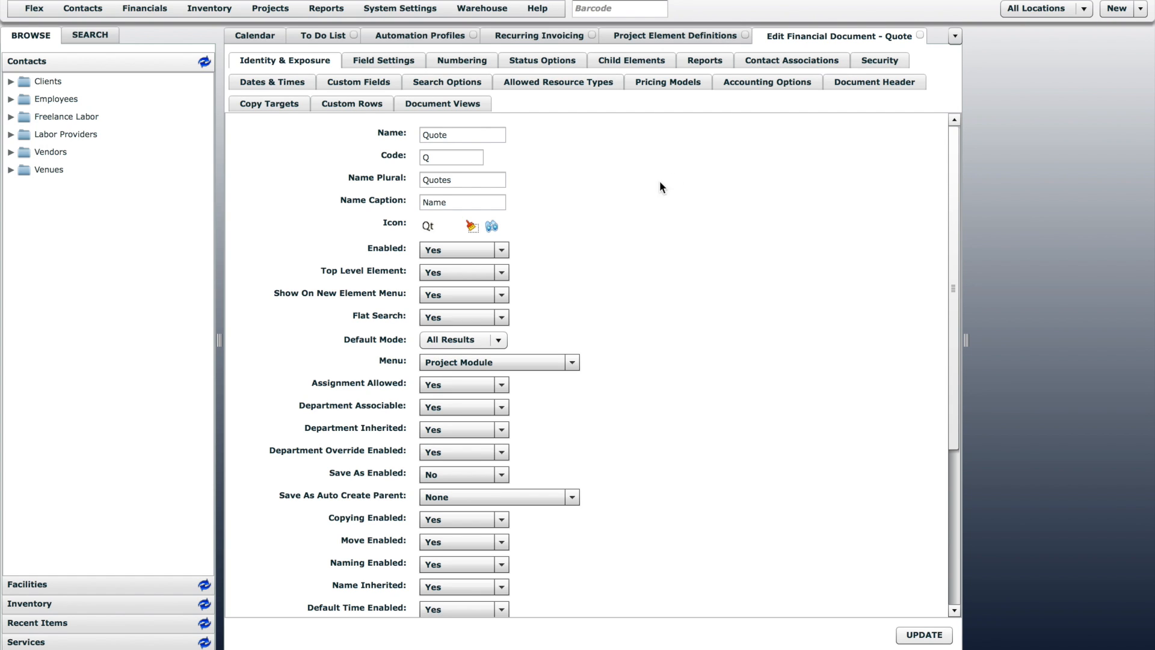
# - Assign Recurring Invoicing as the repeat automation profile in the Quote's accounting options and save the definition
pyautogui.click(796, 89)
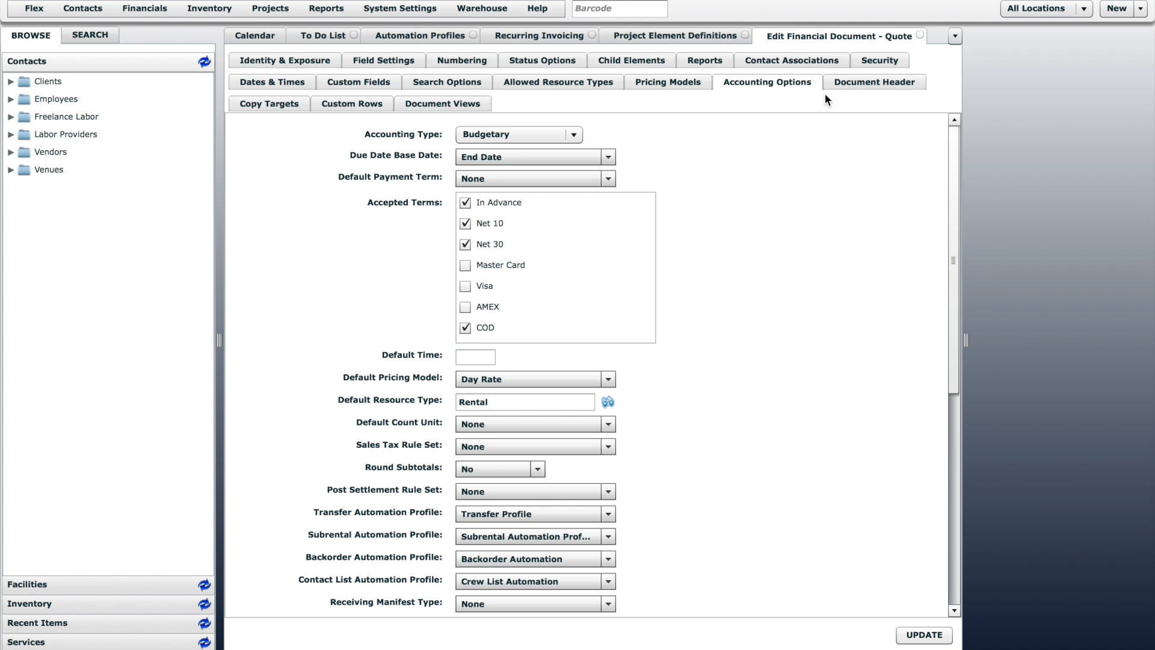
pyautogui.moveTo(955, 142); pyautogui.dragTo(957, 351)
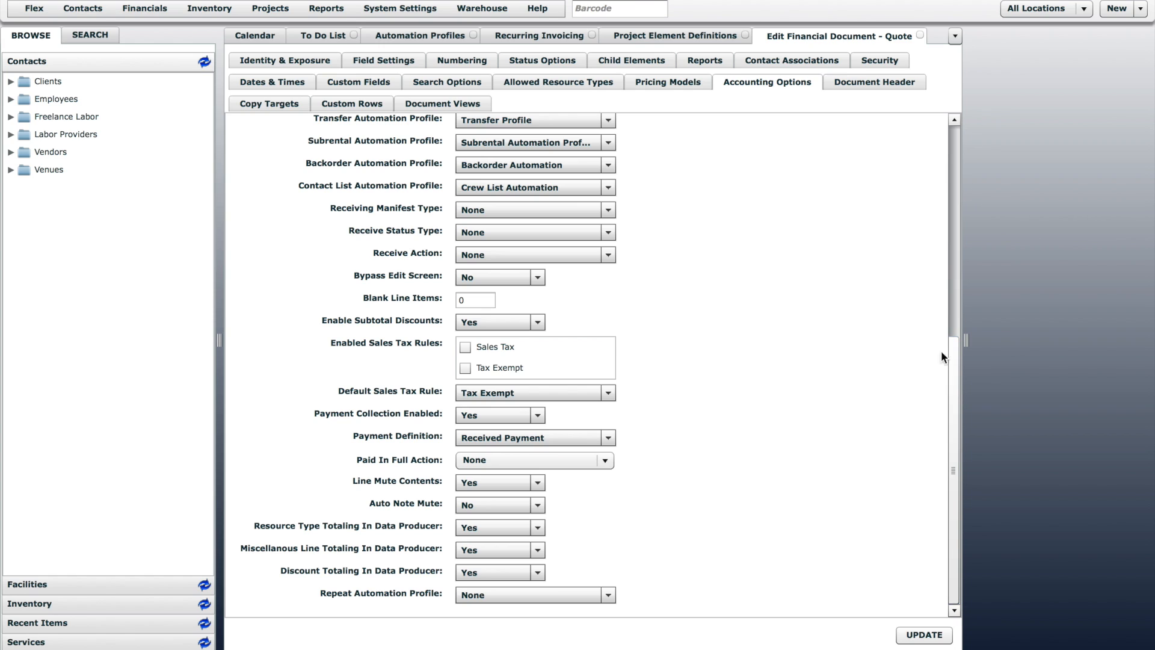
pyautogui.click(585, 597)
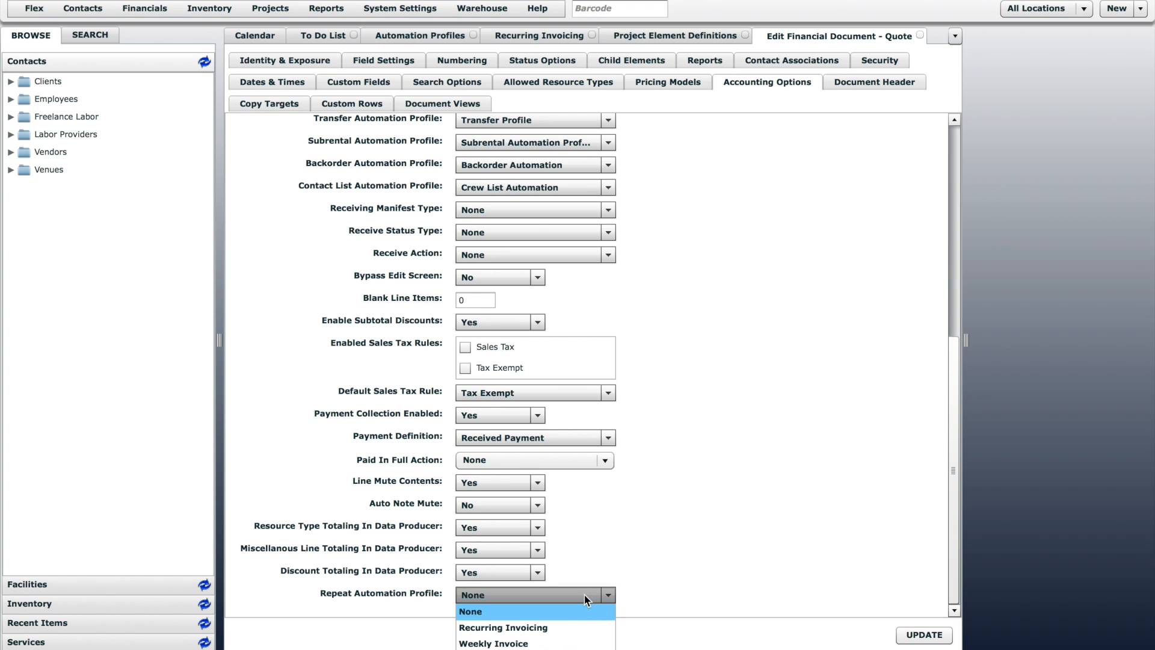
pyautogui.click(551, 627)
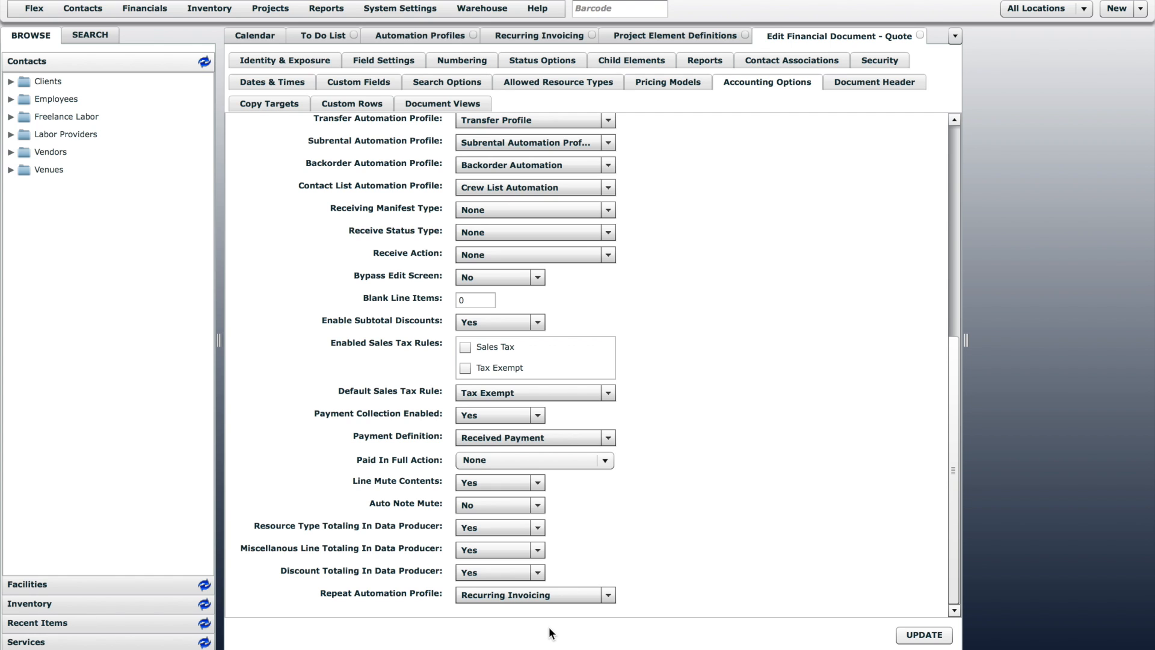
pyautogui.click(923, 636)
# - Start a new quote named "Recurring Invoicing" with a ship date of 07/30/2014 at 8:00 AM
pyautogui.click(1141, 9)
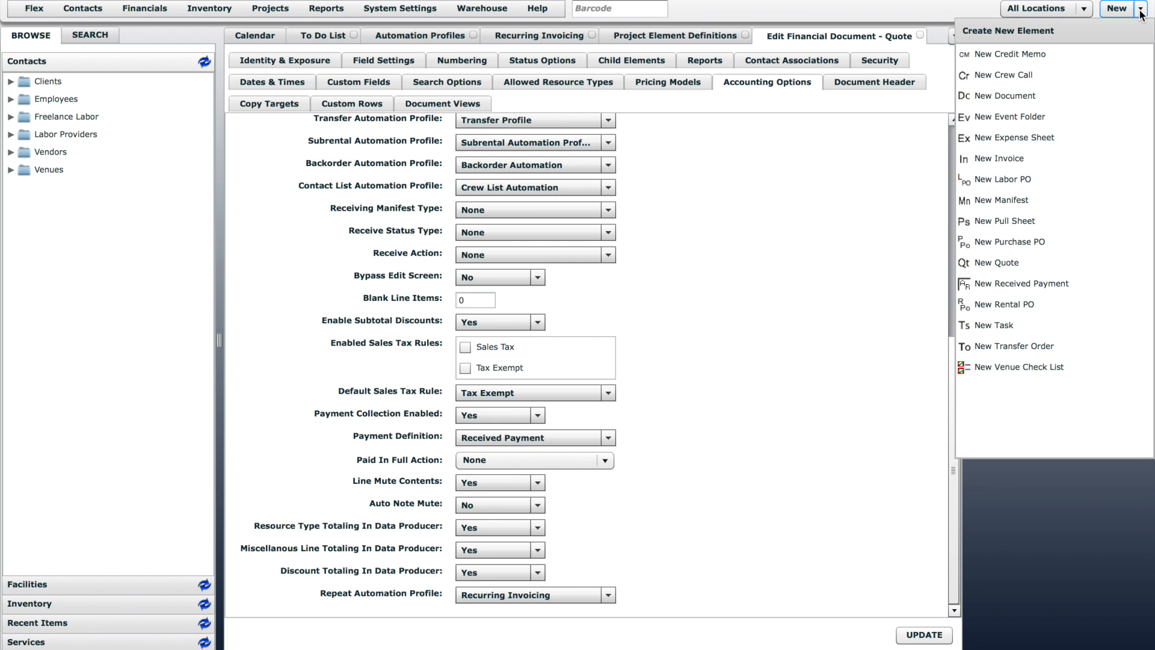
pyautogui.click(1008, 263)
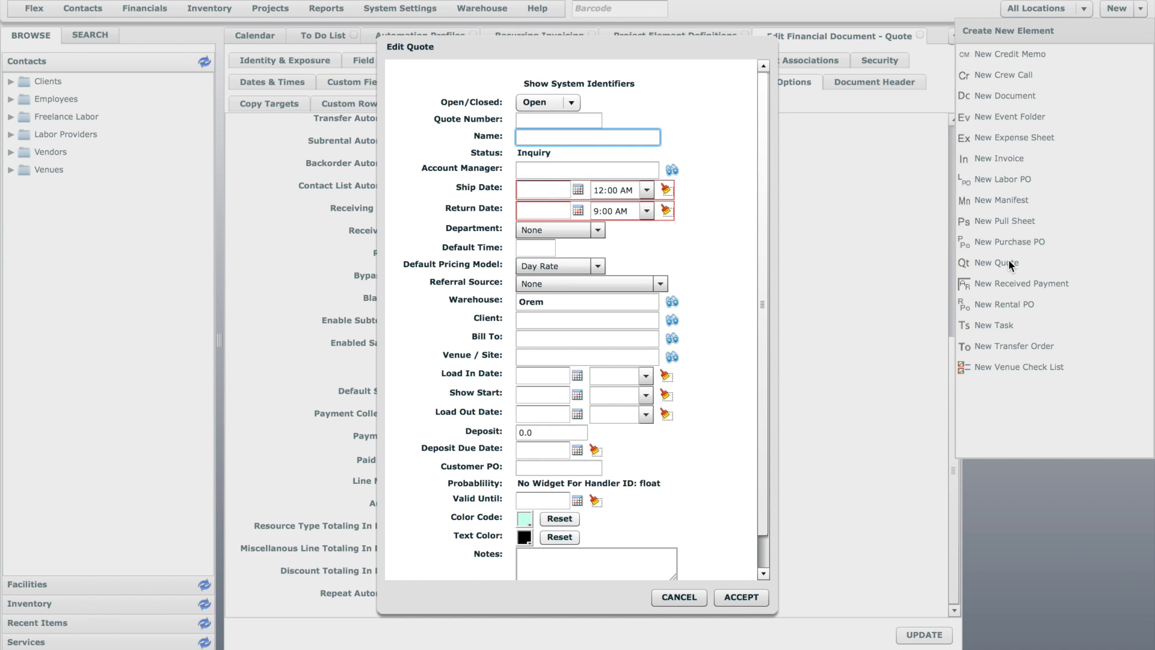
pyautogui.write('Recurring Invoicing')
pyautogui.click(579, 193)
pyautogui.click(644, 295)
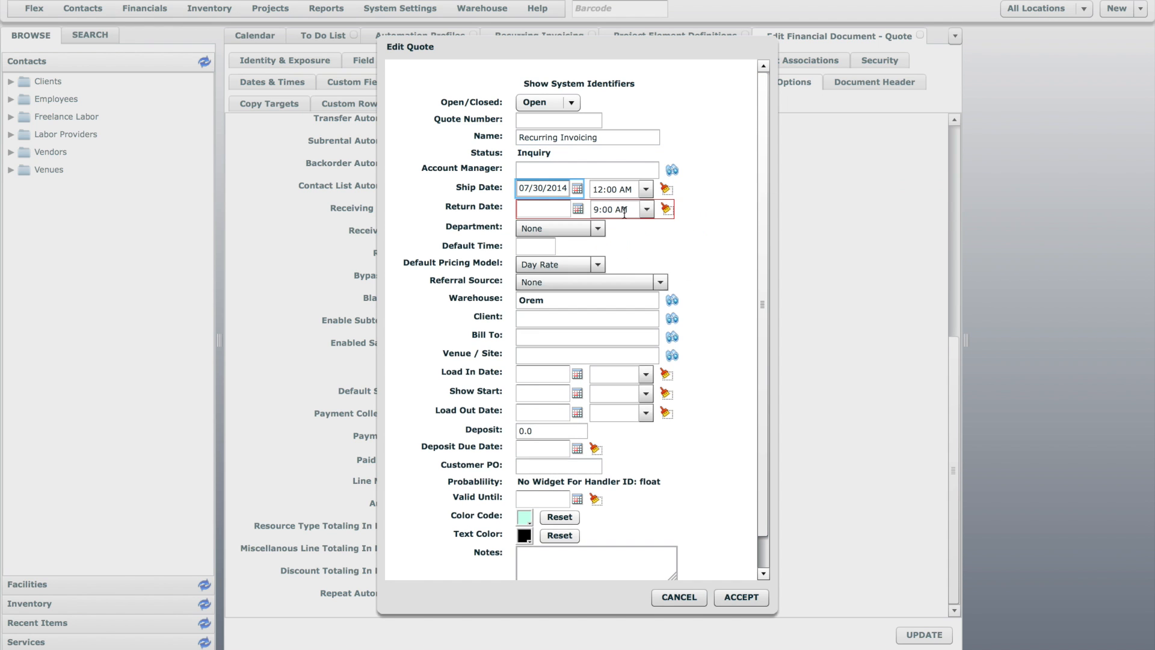
pyautogui.scroll(-4, 647, 270)
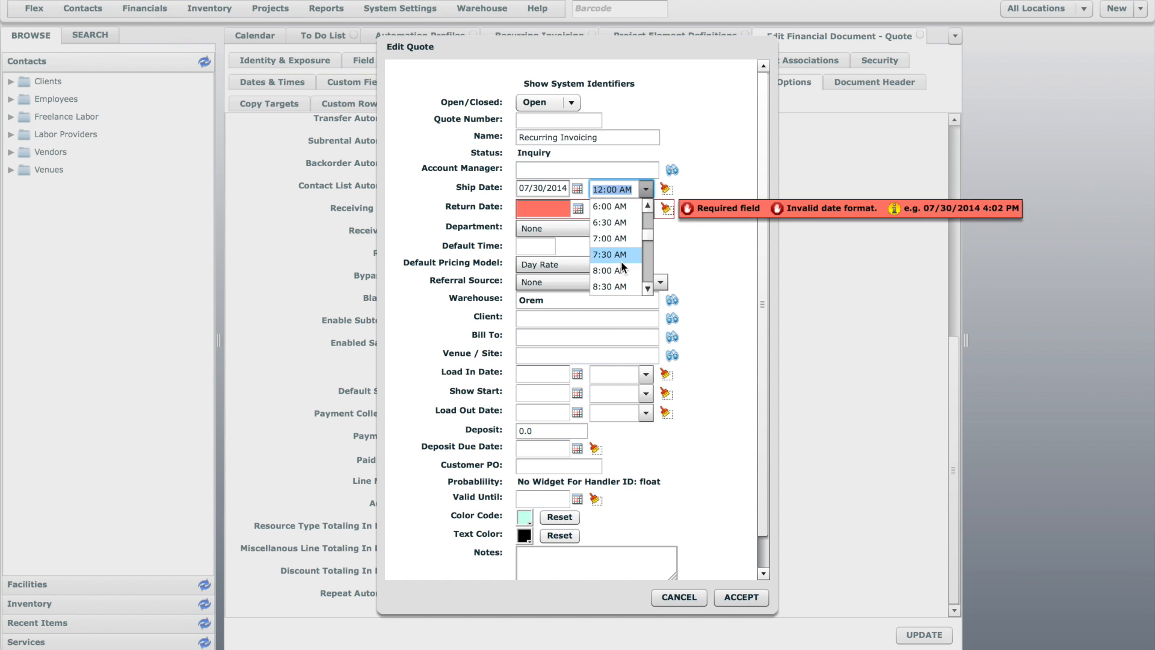
pyautogui.click(611, 270)
# - Set the quote's return date to 07/31/2014 at 5:30 PM and accept the quote
pyautogui.click(579, 208)
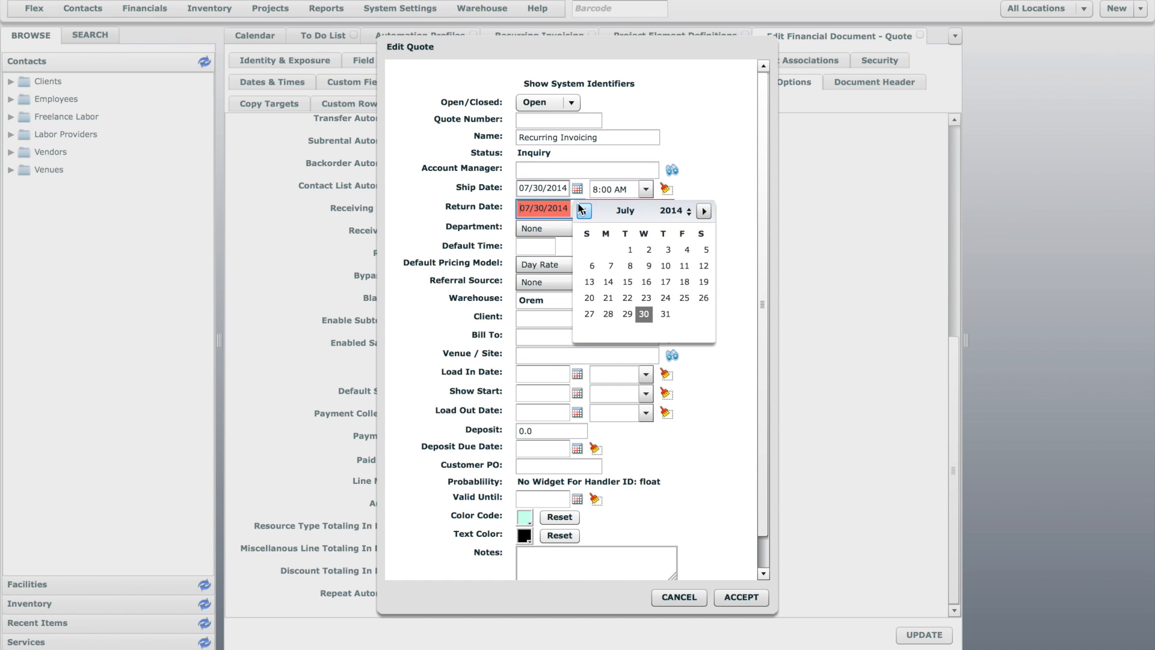
pyautogui.click(665, 314)
pyautogui.click(648, 210)
pyautogui.moveTo(648, 269); pyautogui.dragTo(649, 287)
pyautogui.click(623, 291)
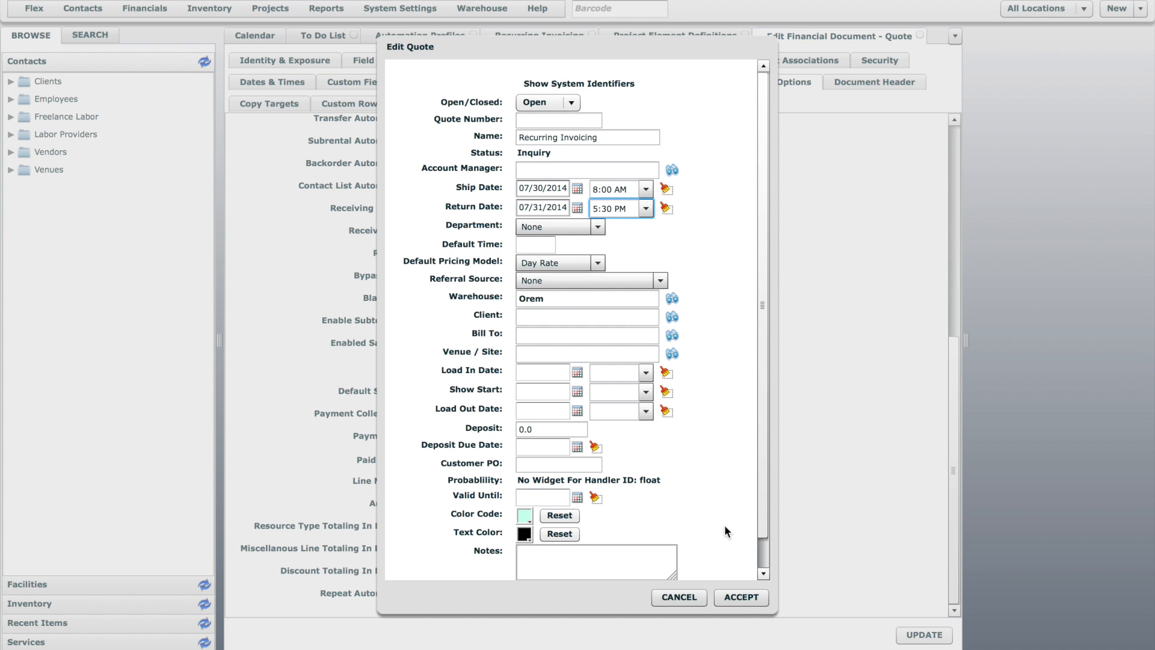
pyautogui.click(734, 595)
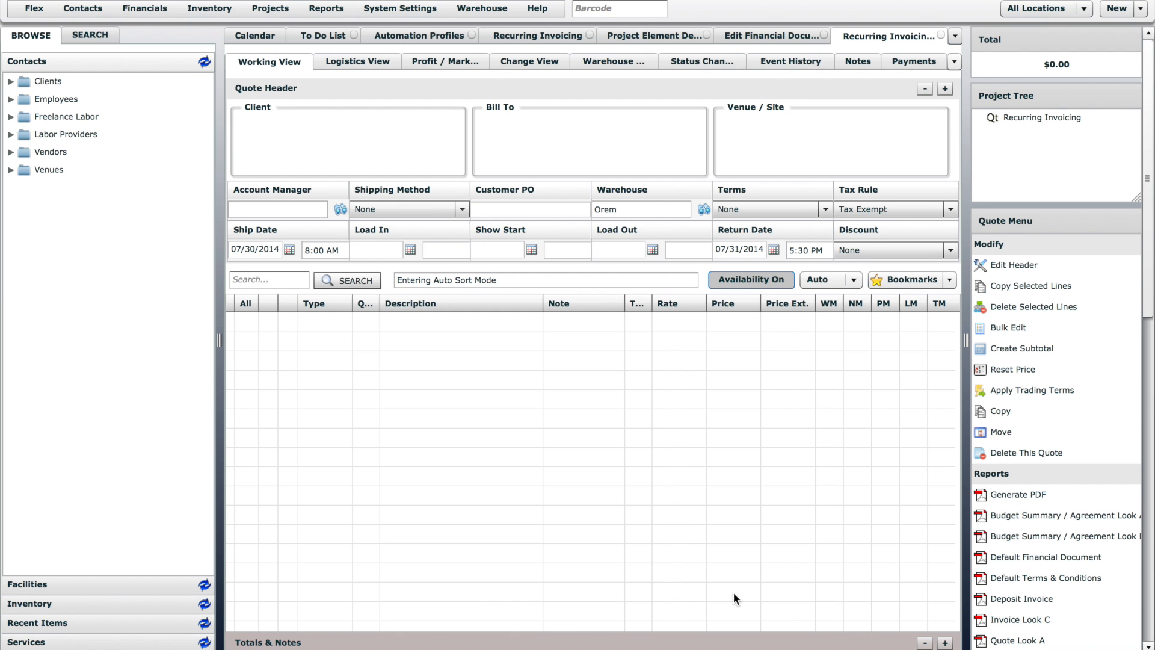
# - Add the LS9-32-32 Ch mixer from the Audio > Mixers > Digital inventory group to the quote's line items
pyautogui.click(162, 603)
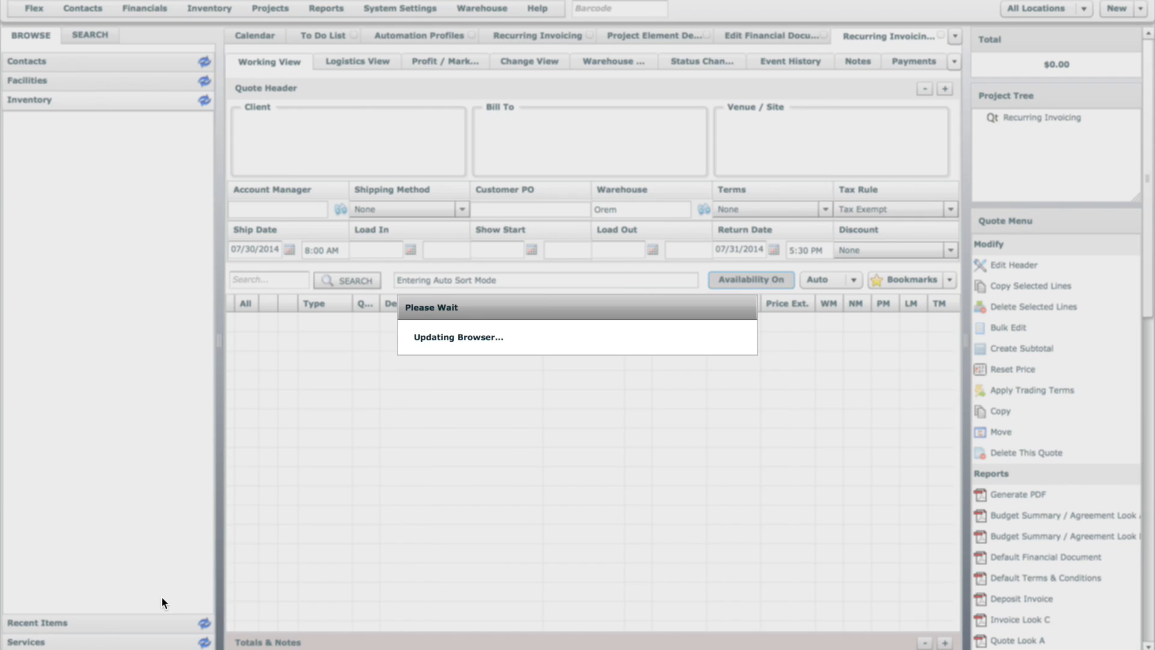
pyautogui.click(10, 174)
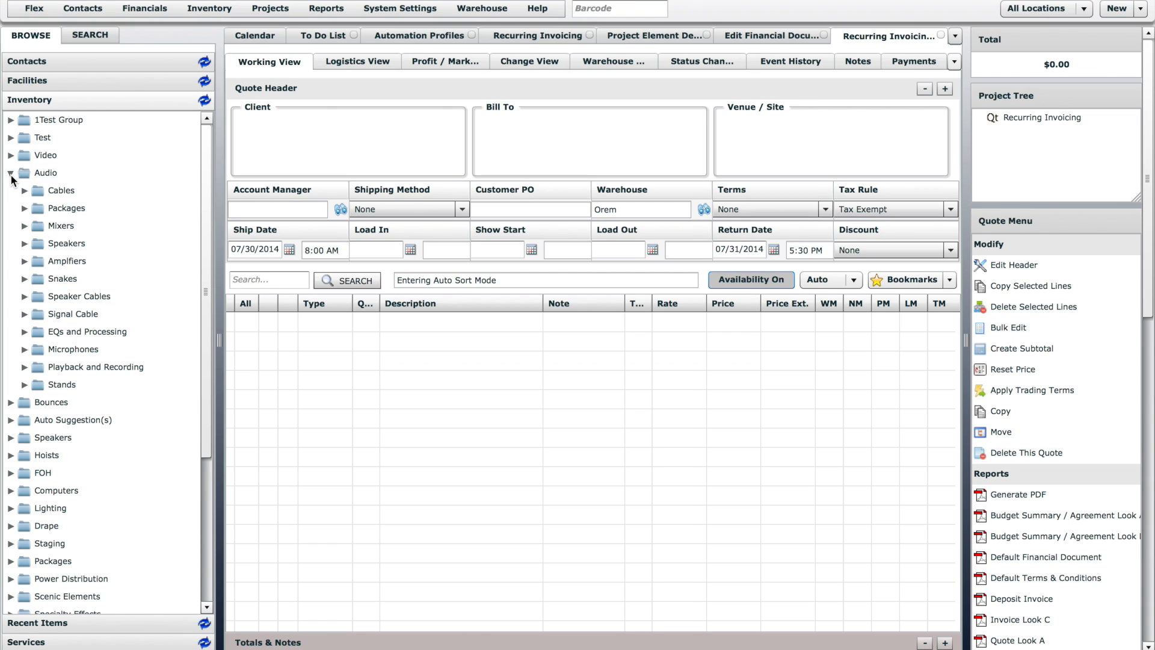
pyautogui.click(25, 226)
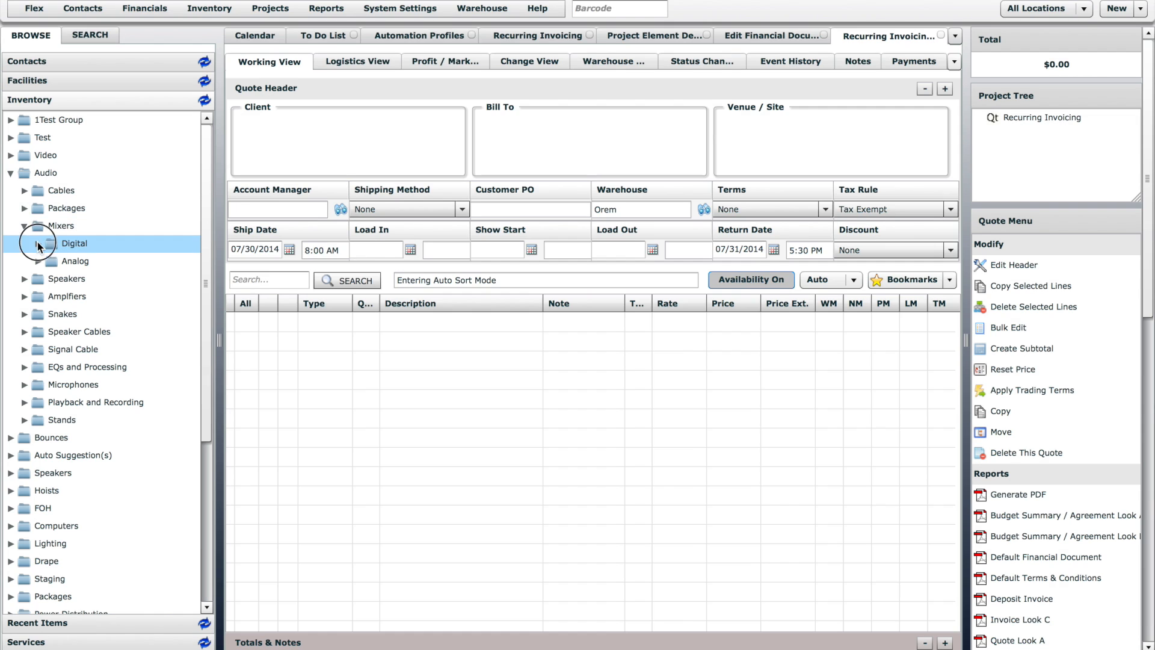
pyautogui.click(37, 244)
pyautogui.moveTo(114, 331); pyautogui.dragTo(301, 366)
pyautogui.click(632, 372)
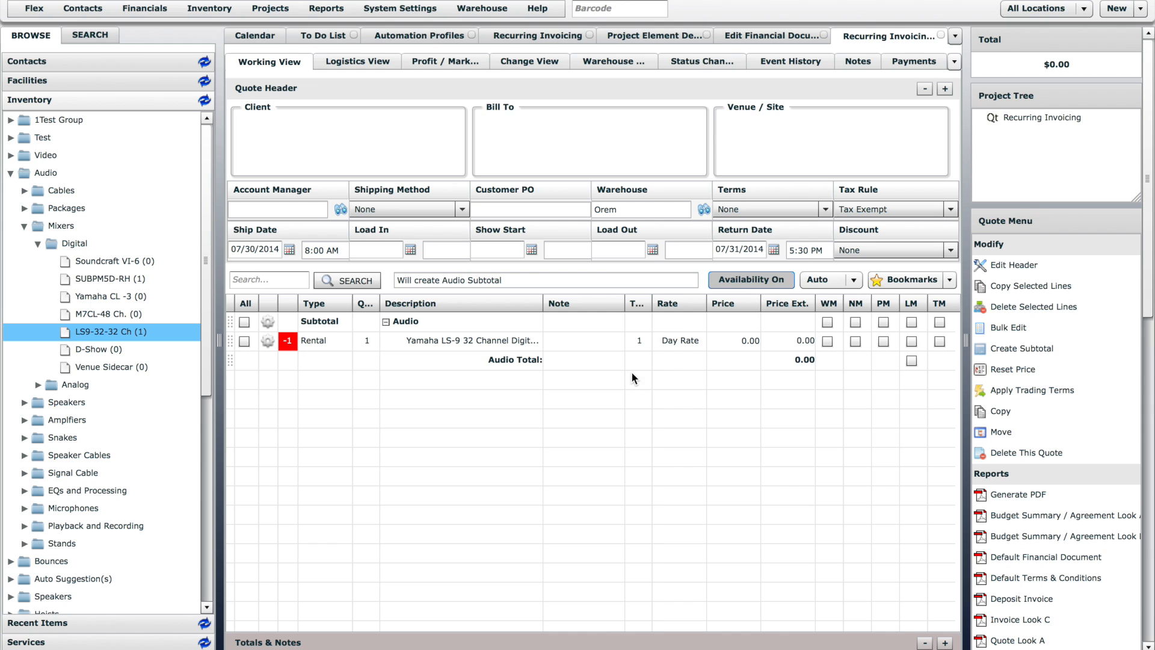
# - Confirm the quote through its workflow, accepting the confirmation message without adding recipients
pyautogui.click(1147, 434)
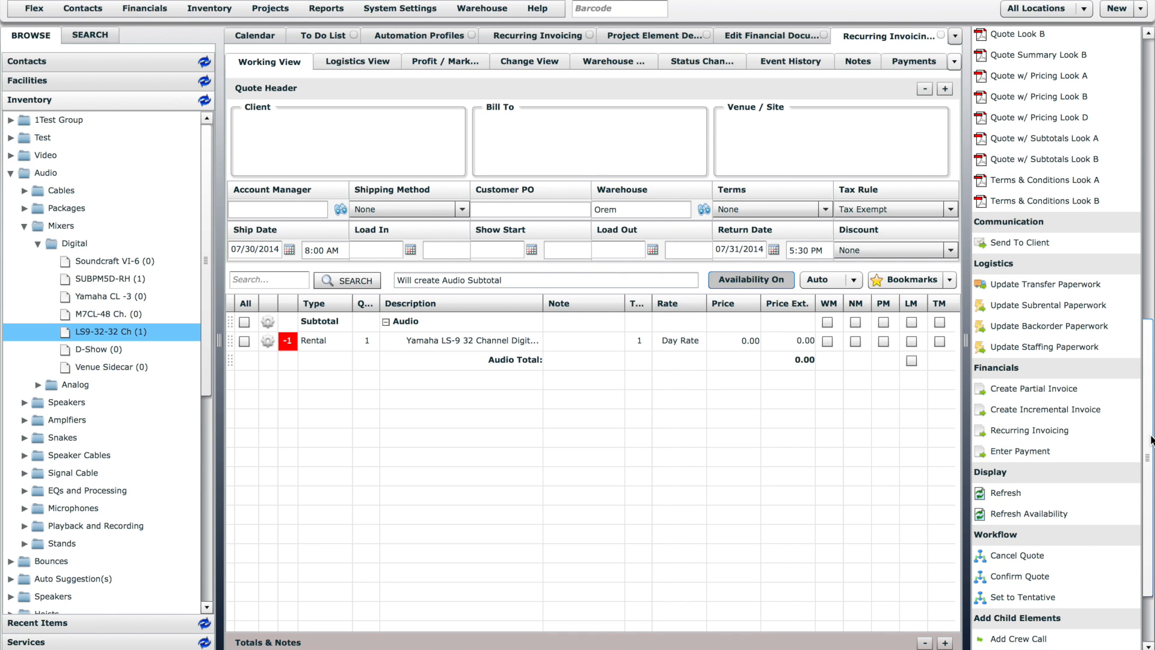
pyautogui.click(1015, 577)
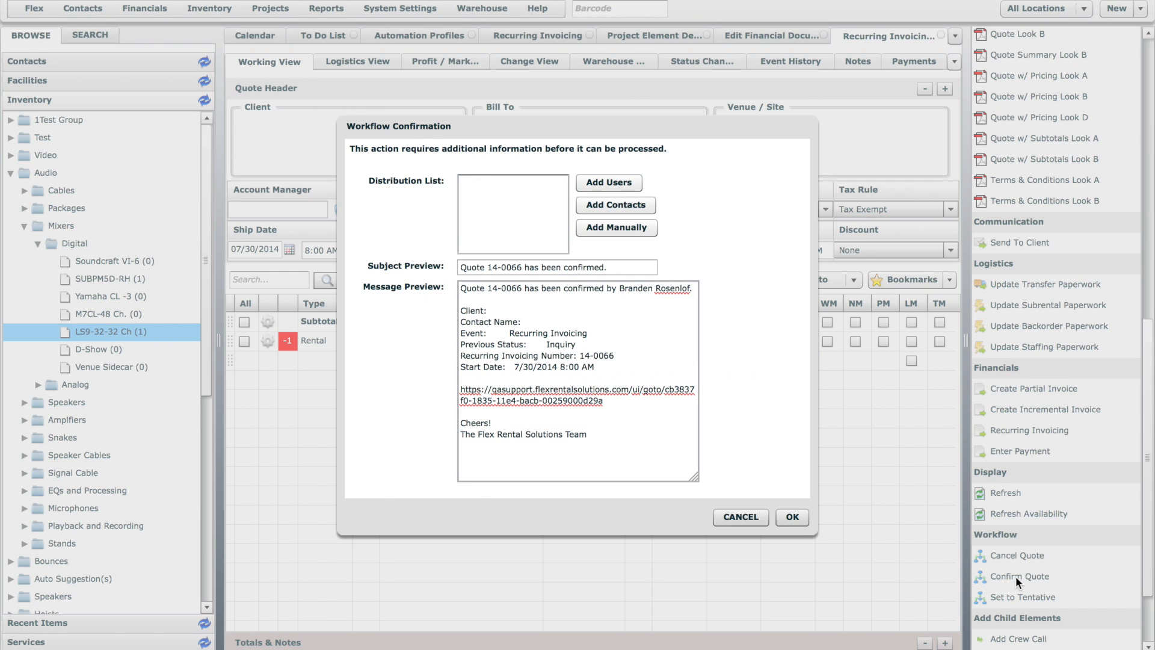
pyautogui.click(792, 518)
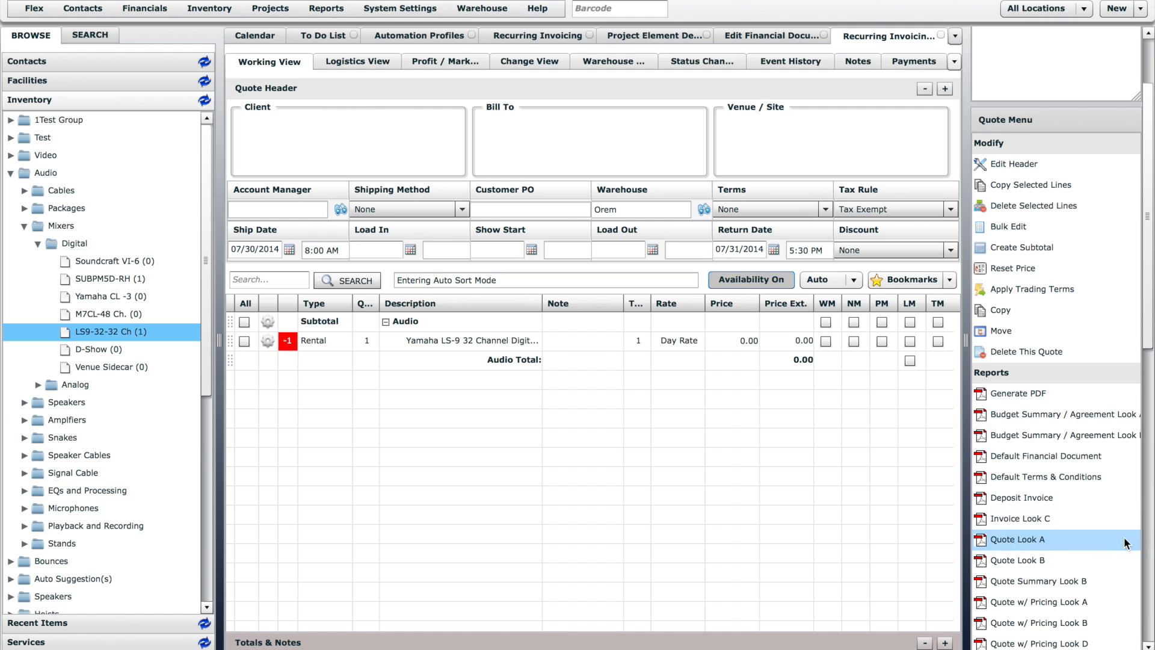
# - Open the quote's Recurring Invoicing settings and set Enabled to Yes
pyautogui.click(1146, 546)
pyautogui.scroll(-1, 1147, 546)
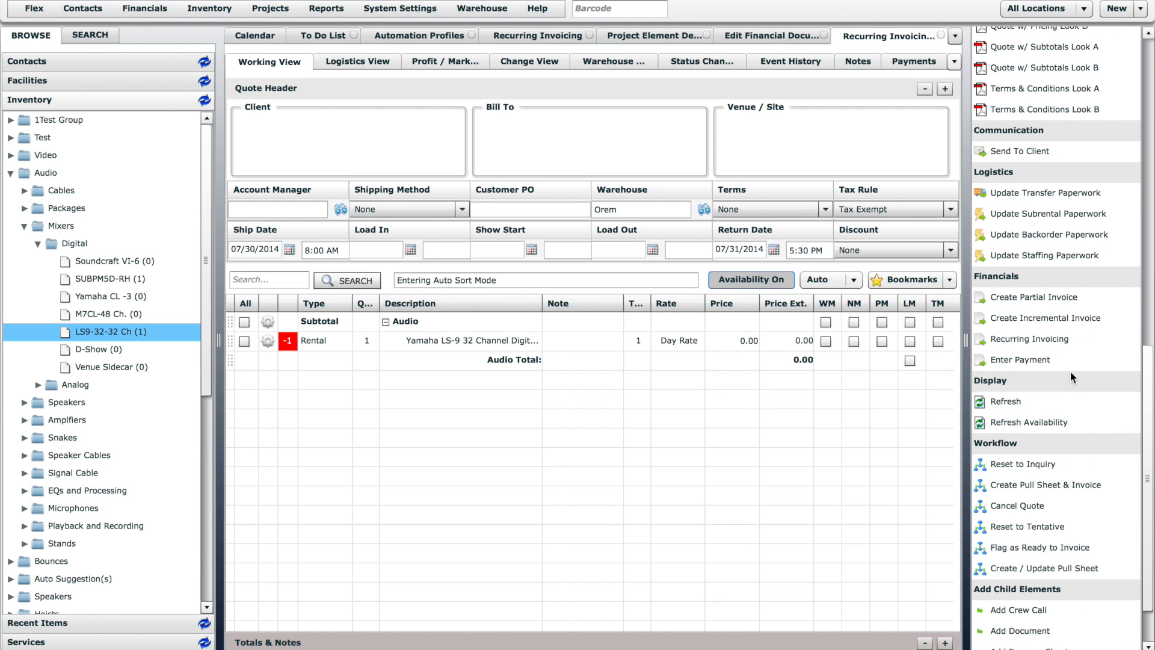
pyautogui.click(1043, 337)
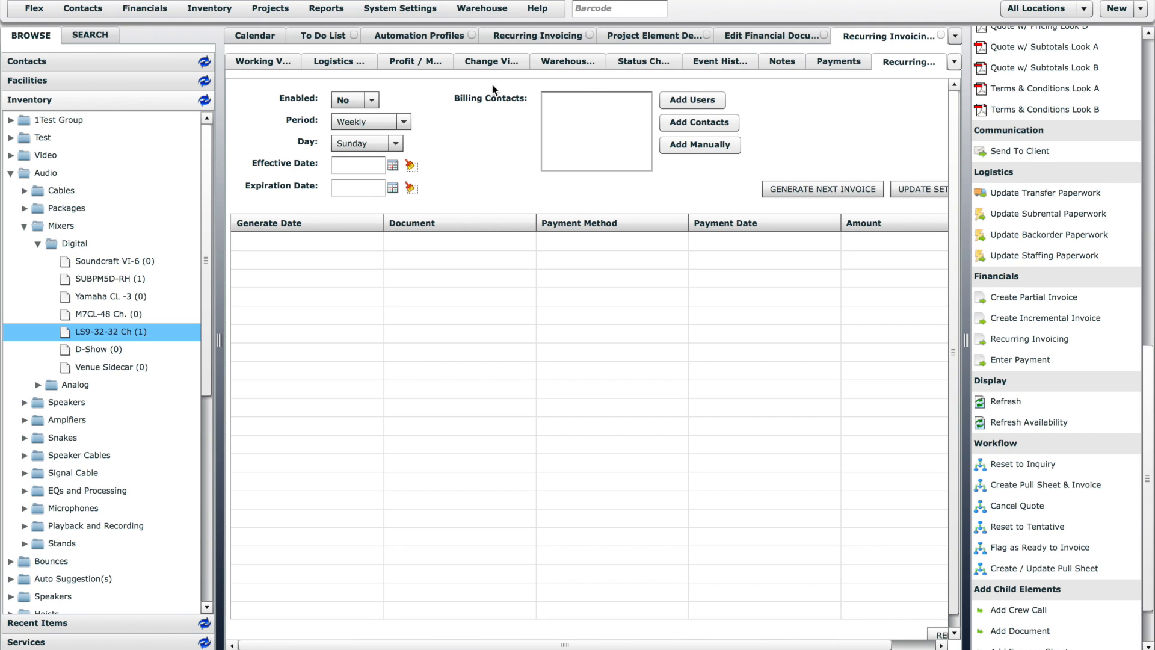
pyautogui.click(373, 101)
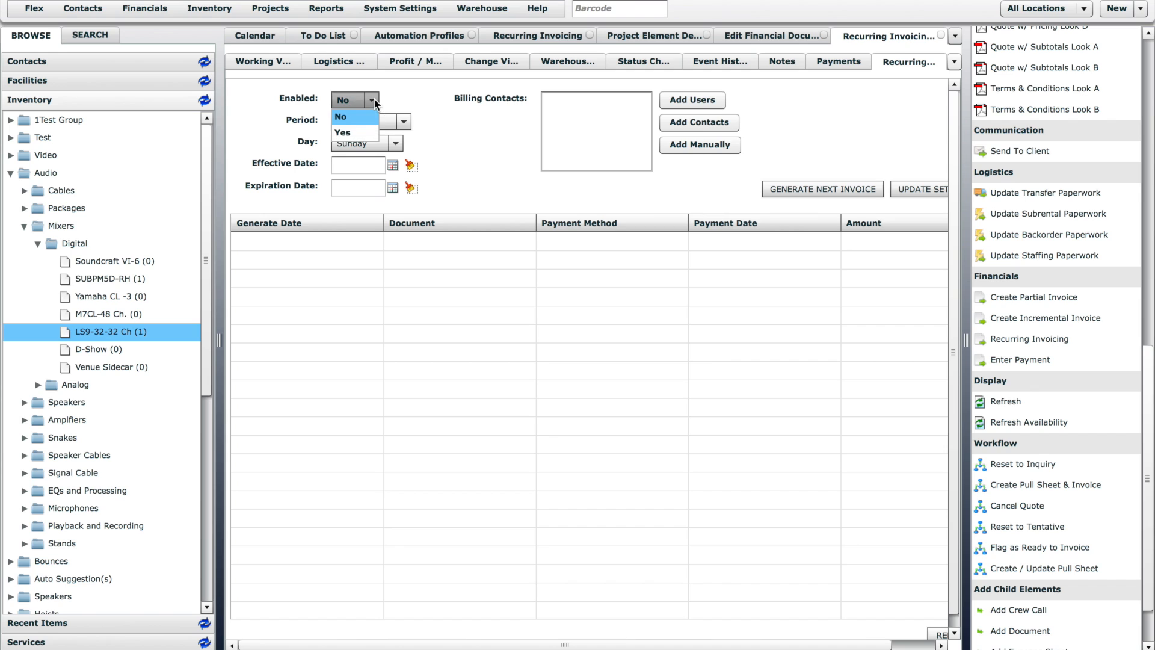
pyautogui.click(361, 131)
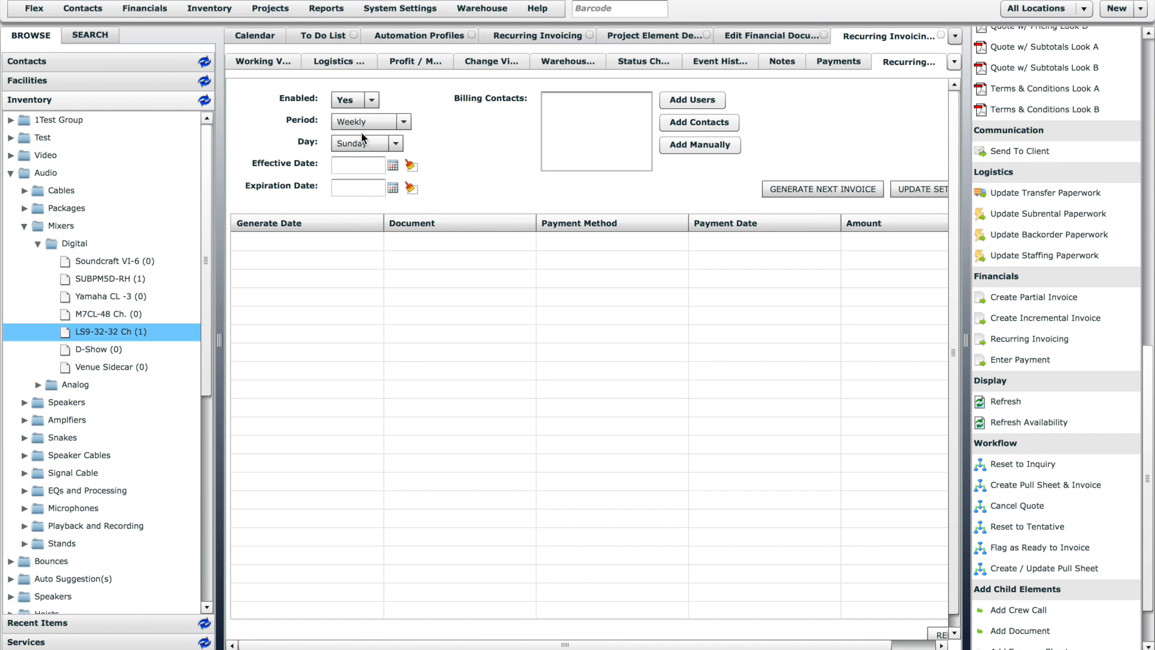
# - Set recurring invoicing to a Weekly period on Wednesday with an effective date of 07/30/2014
pyautogui.click(397, 123)
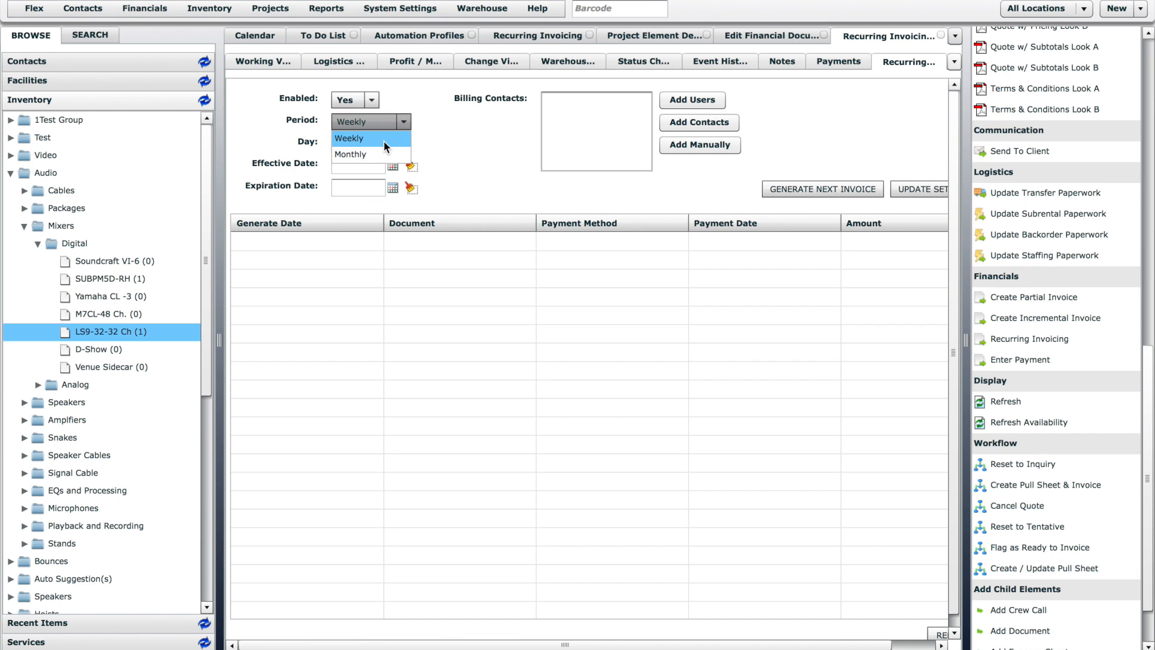
pyautogui.click(384, 140)
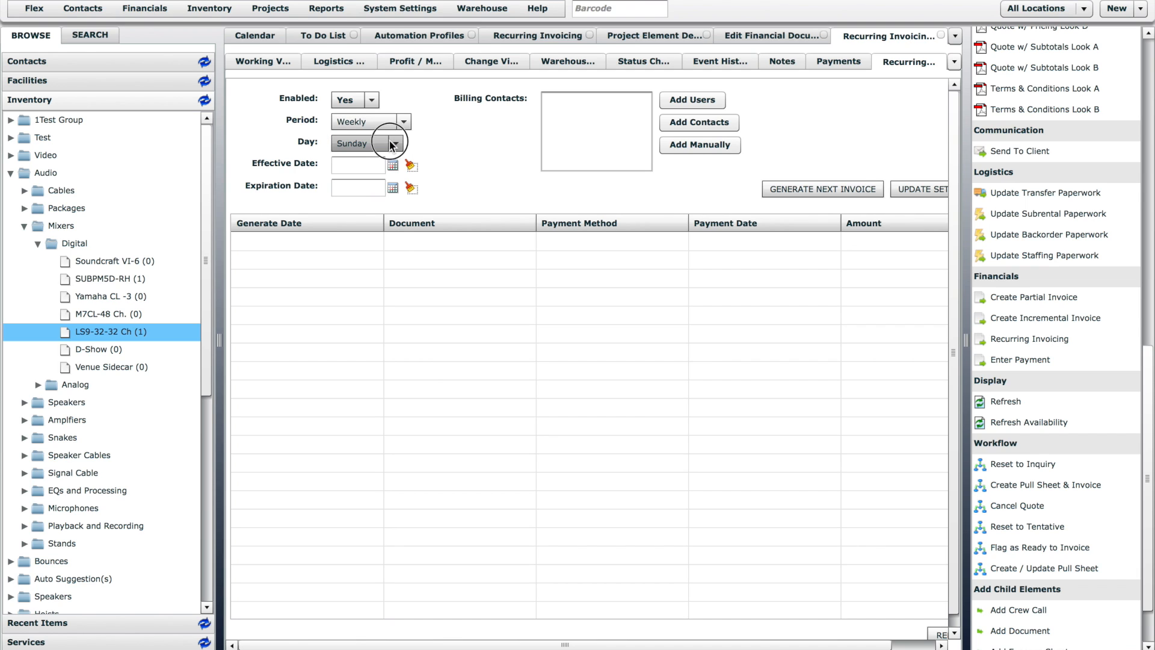
pyautogui.click(388, 141)
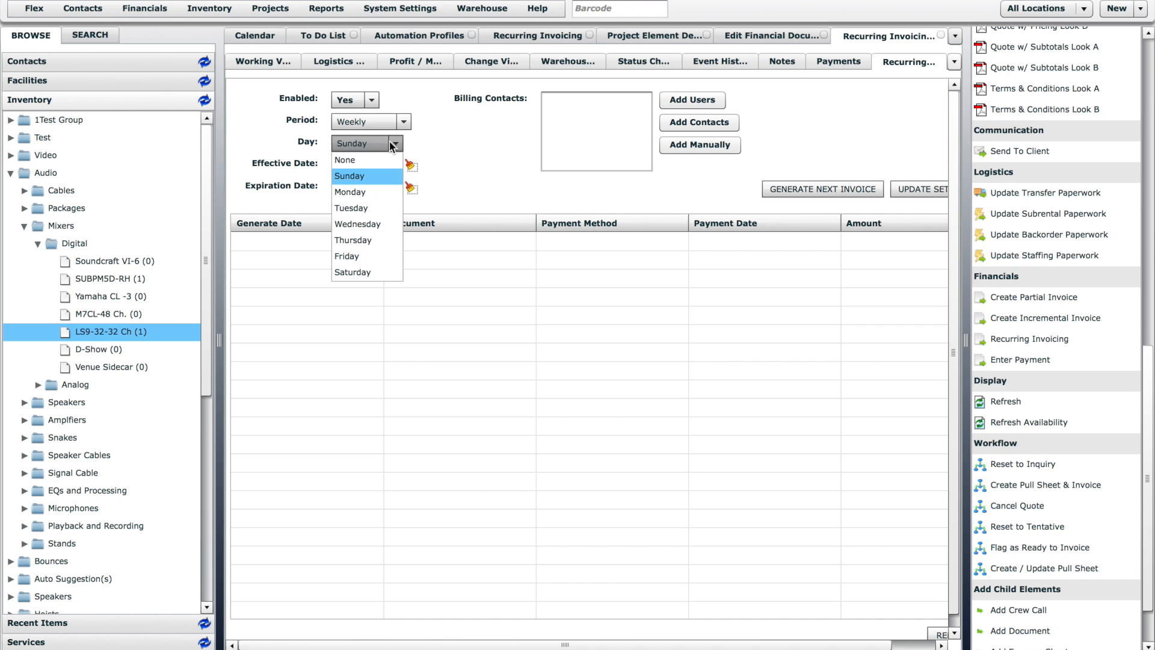
pyautogui.click(378, 221)
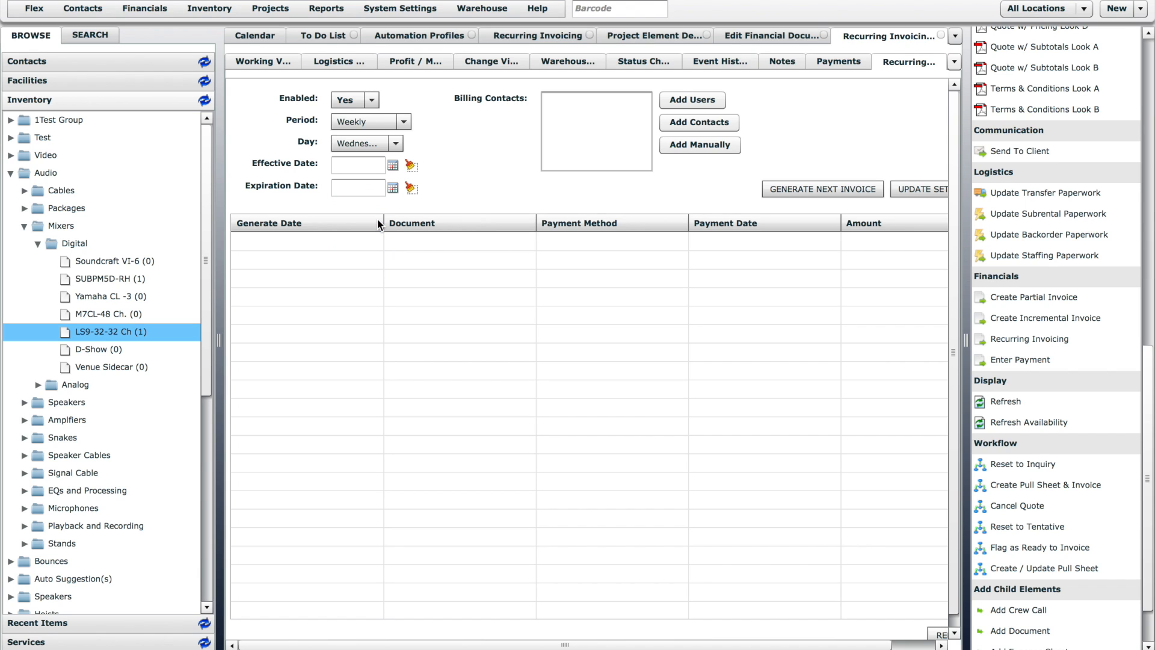
pyautogui.click(394, 166)
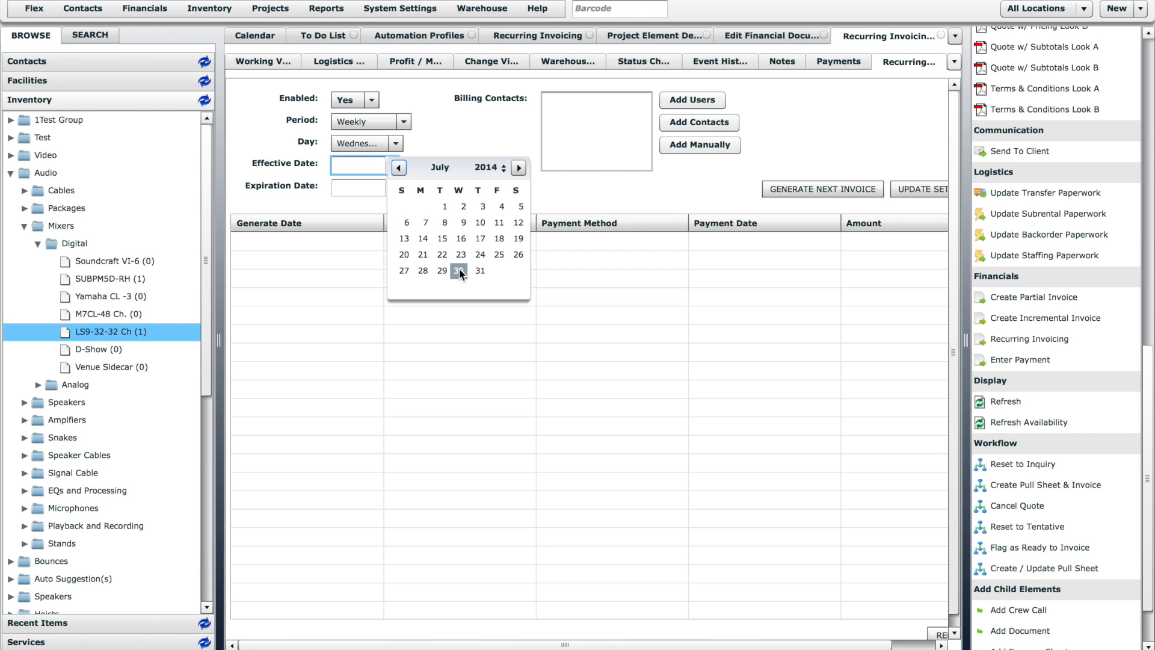
pyautogui.click(459, 272)
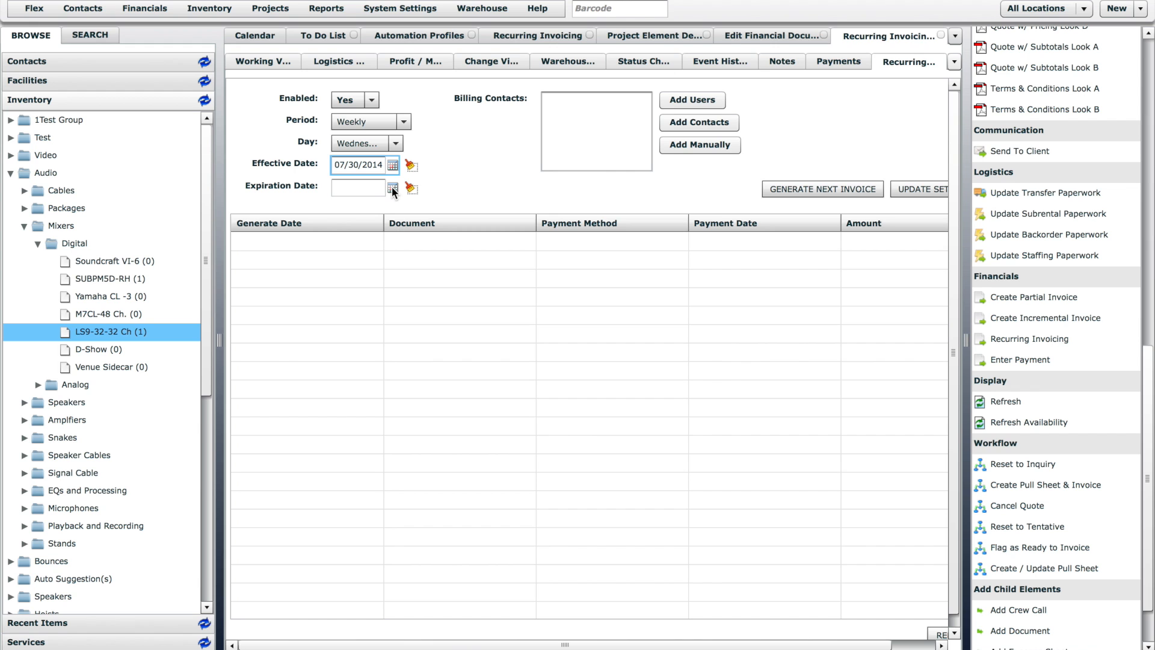
# - Add the first listed user as a billing contact and update the recurring invoicing settings
pyautogui.click(685, 102)
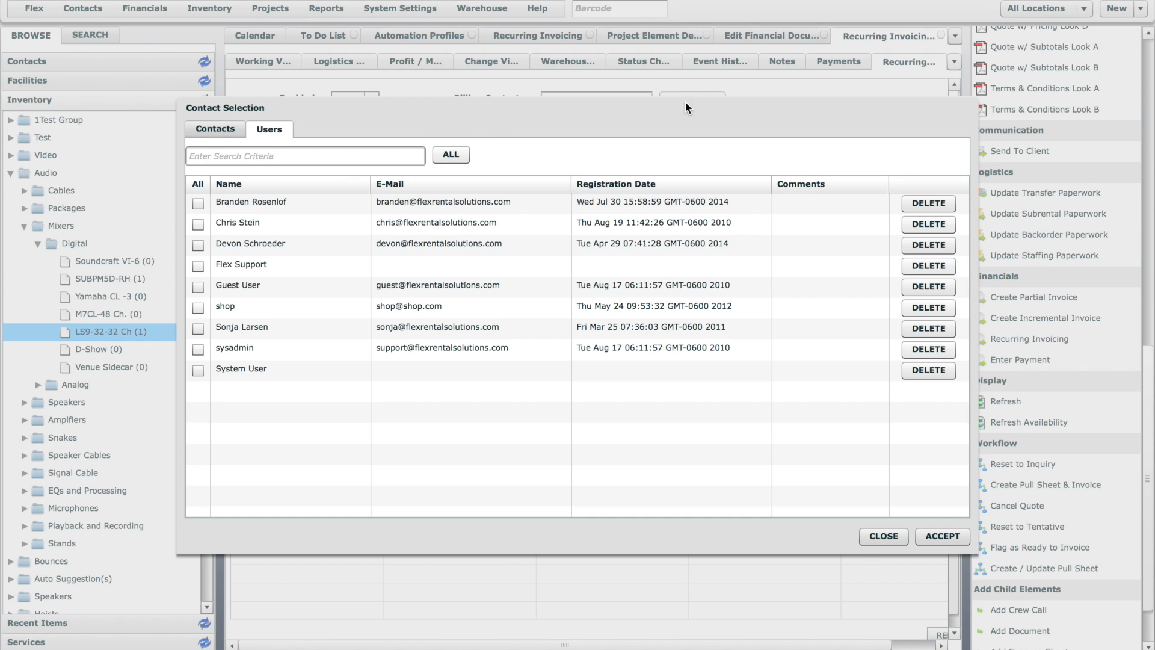
pyautogui.click(197, 204)
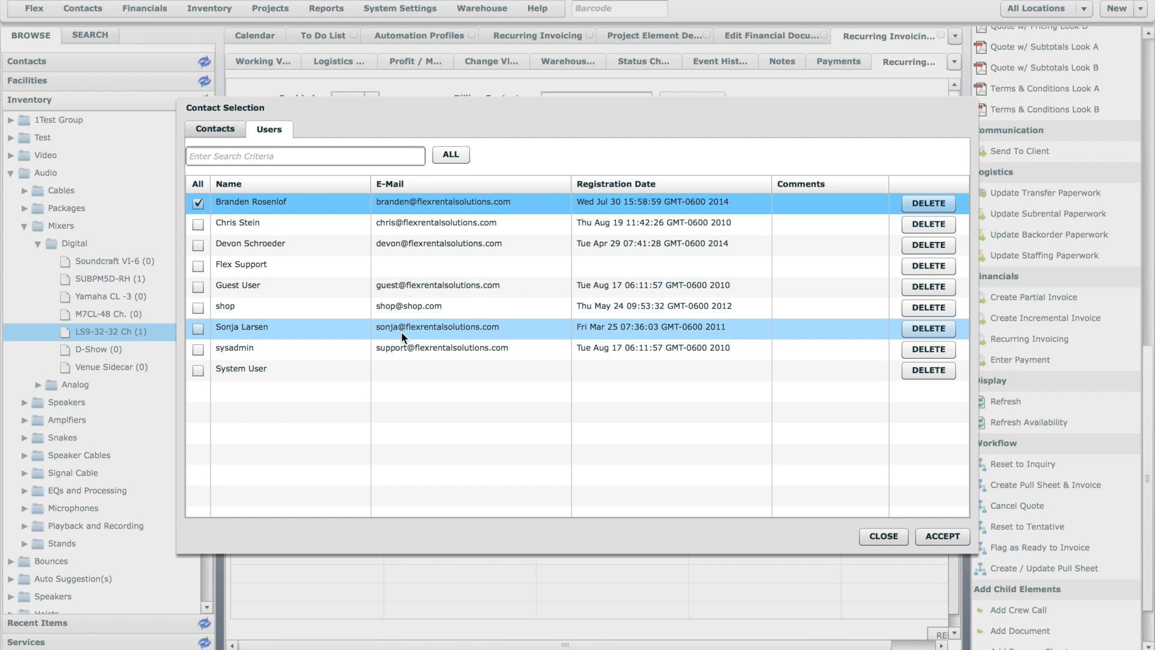
pyautogui.click(940, 535)
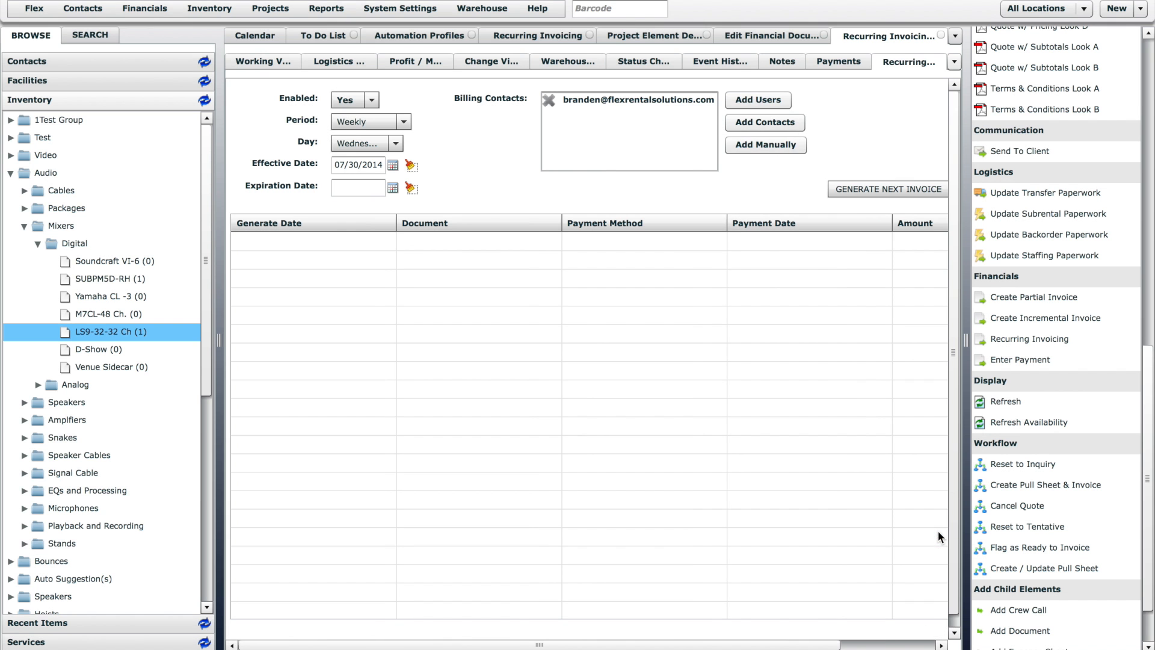
pyautogui.moveTo(942, 645); pyautogui.dragTo(943, 646)
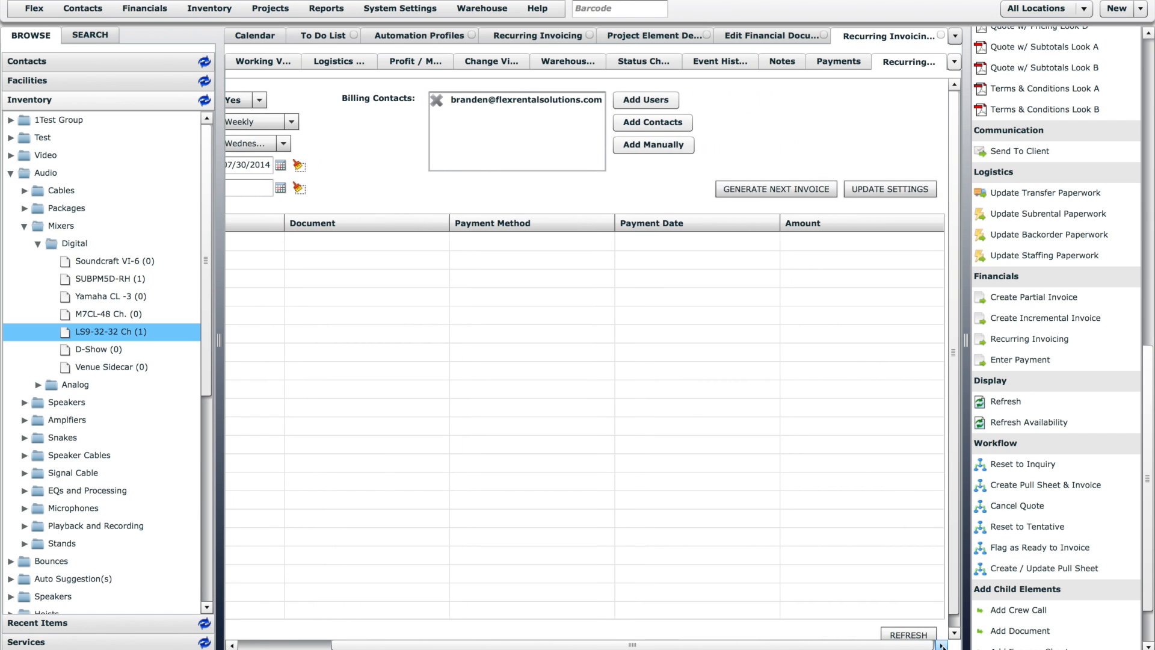
pyautogui.click(887, 189)
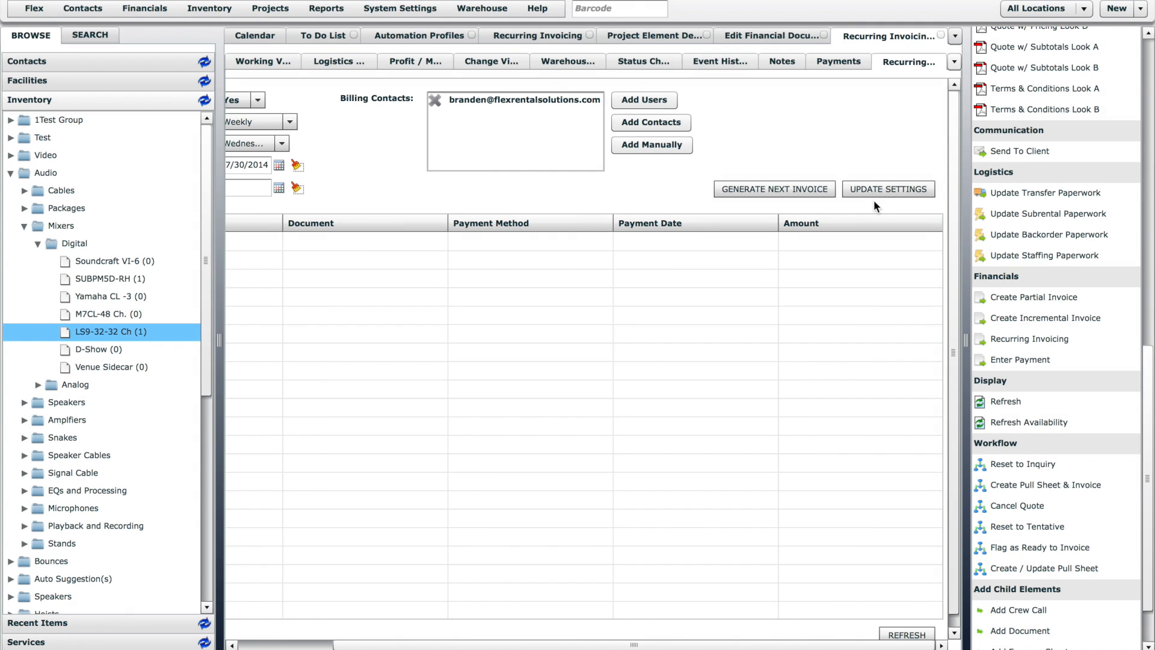
# - Generate the first recurring invoice for the quote and confirm its creation
pyautogui.click(782, 189)
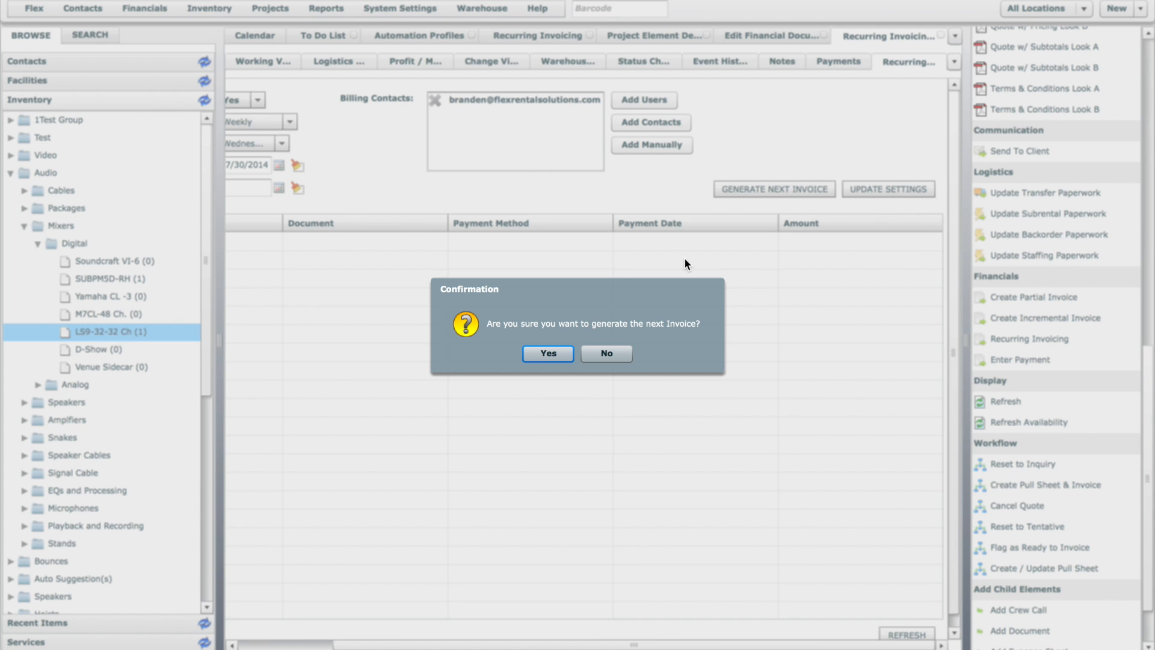
pyautogui.click(549, 354)
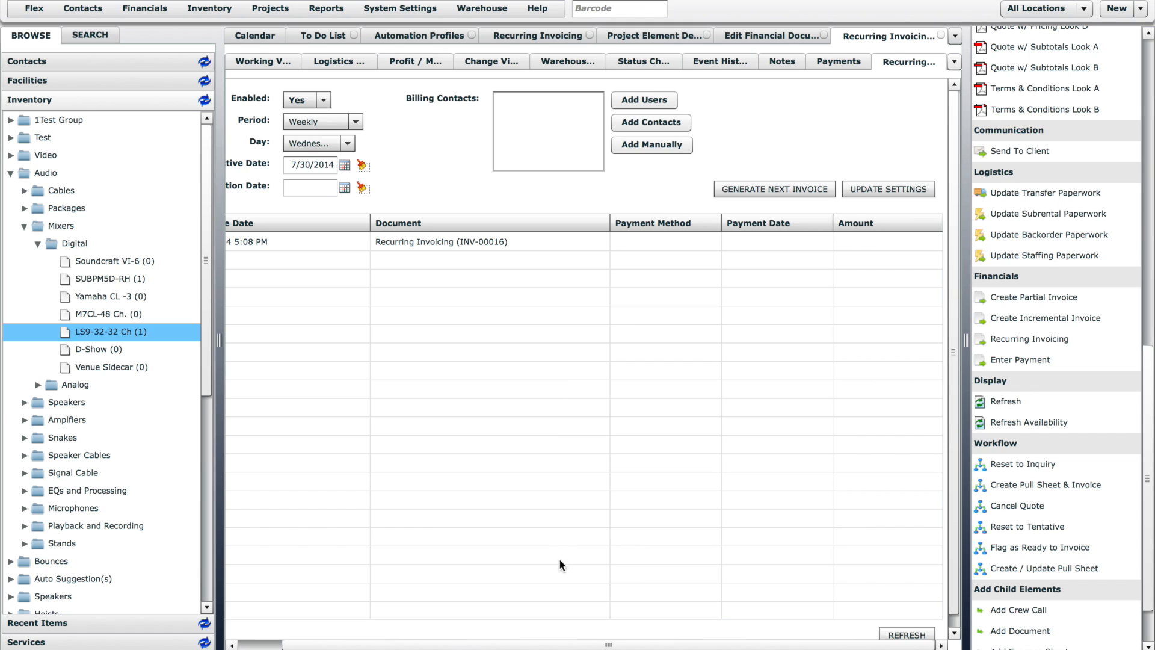
pyautogui.moveTo(542, 638); pyautogui.dragTo(470, 637)
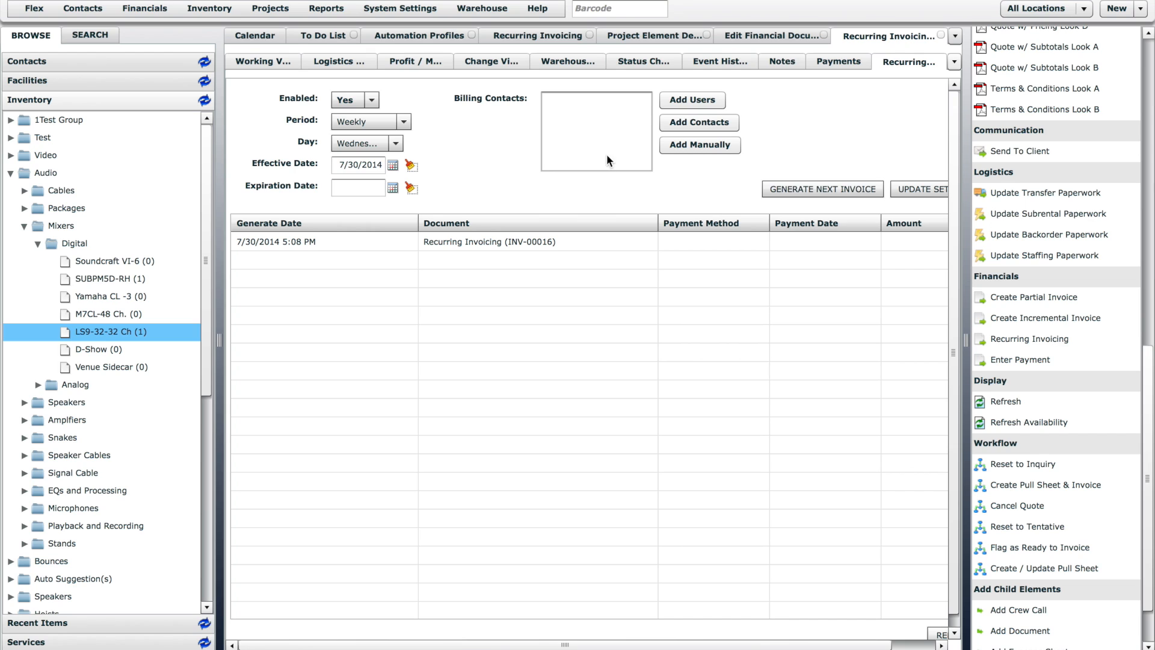
# - Generate a second recurring invoice for the quote and check the invoices in the project tree
pyautogui.click(818, 190)
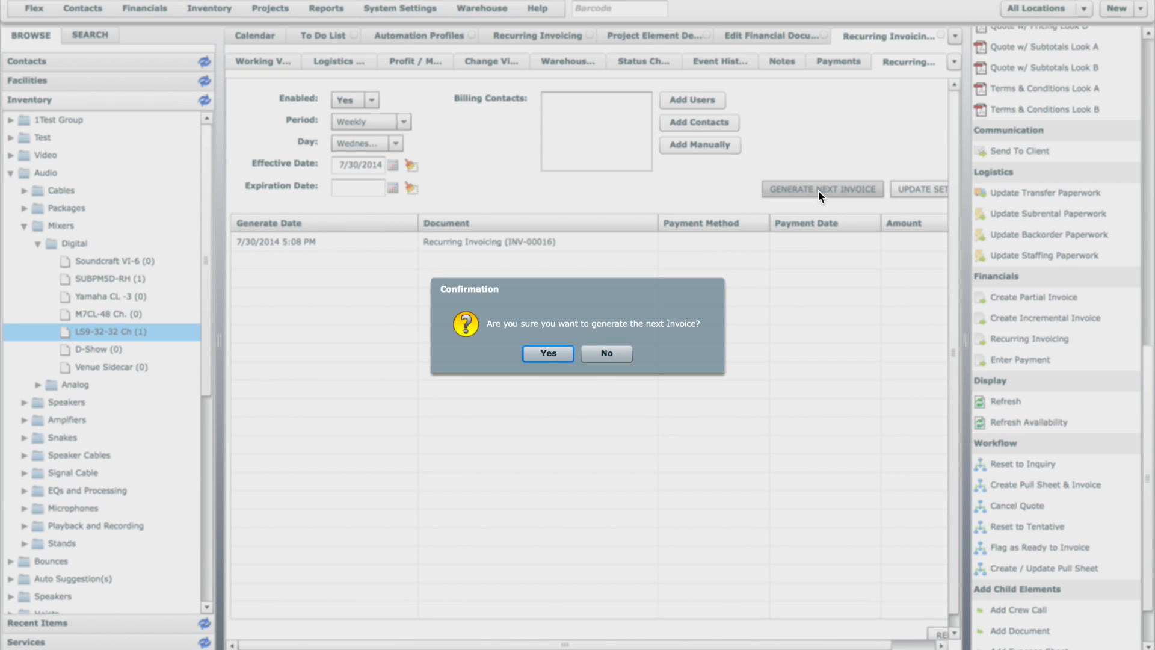
pyautogui.click(551, 350)
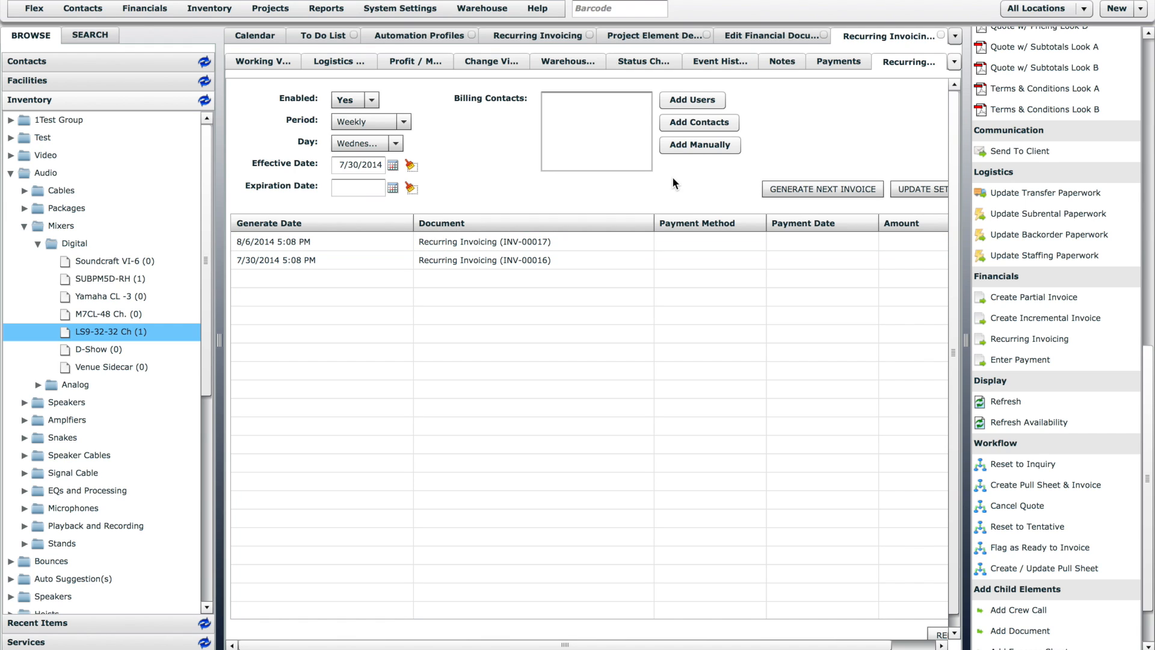
pyautogui.click(1149, 71)
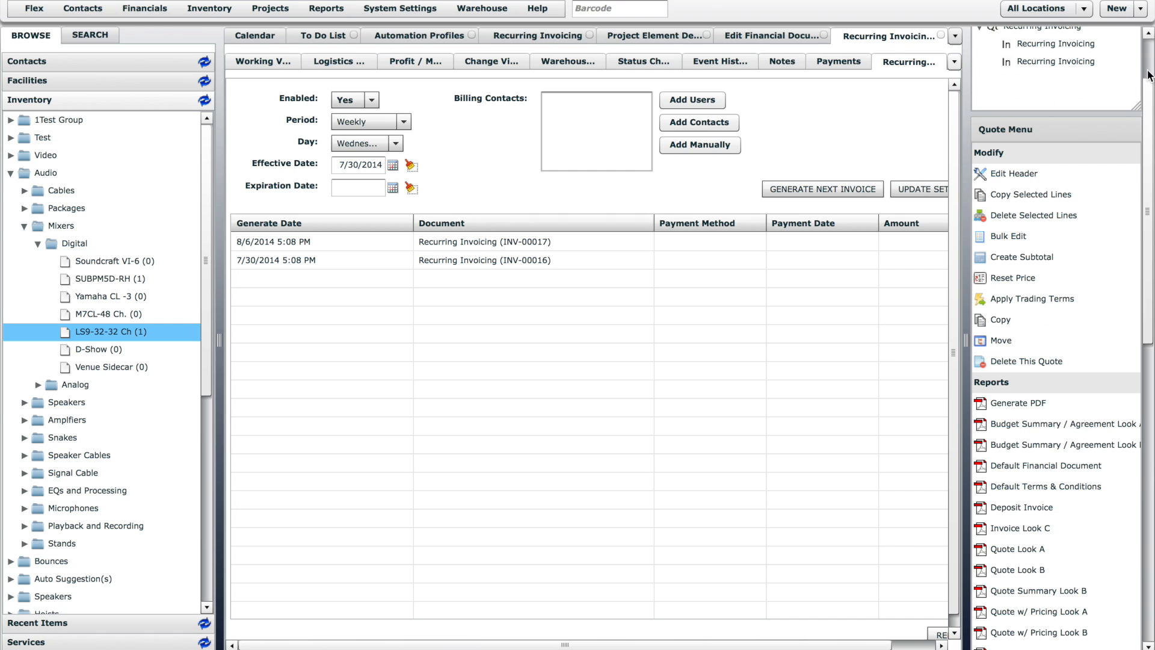
pyautogui.moveTo(1151, 88); pyautogui.dragTo(1153, 43)
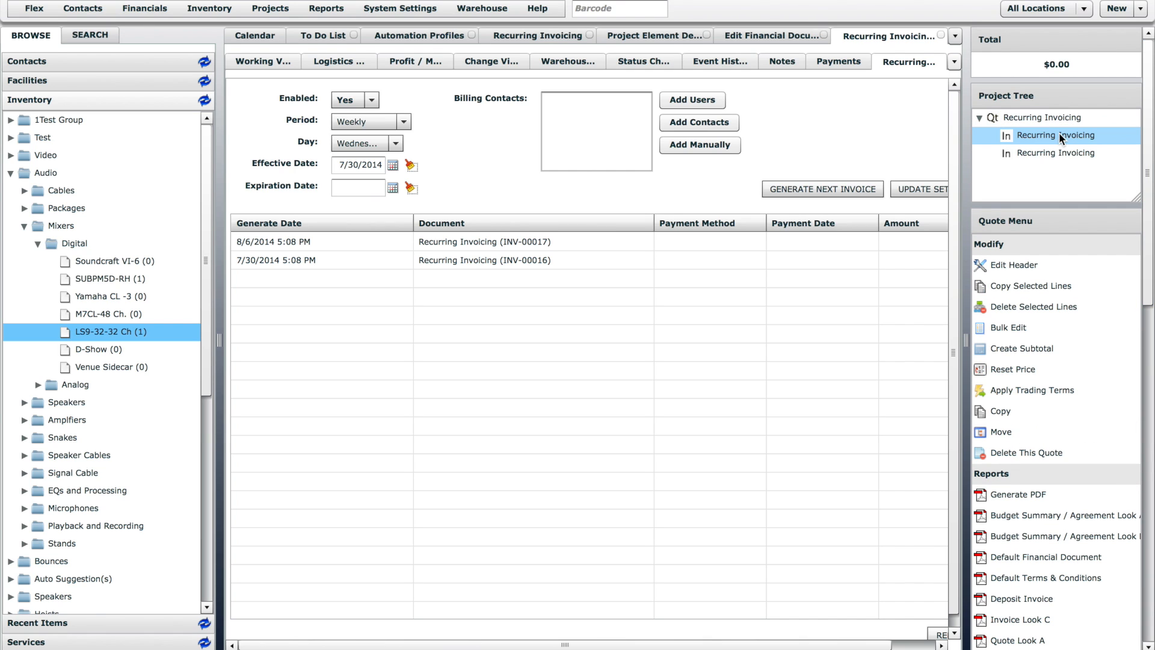